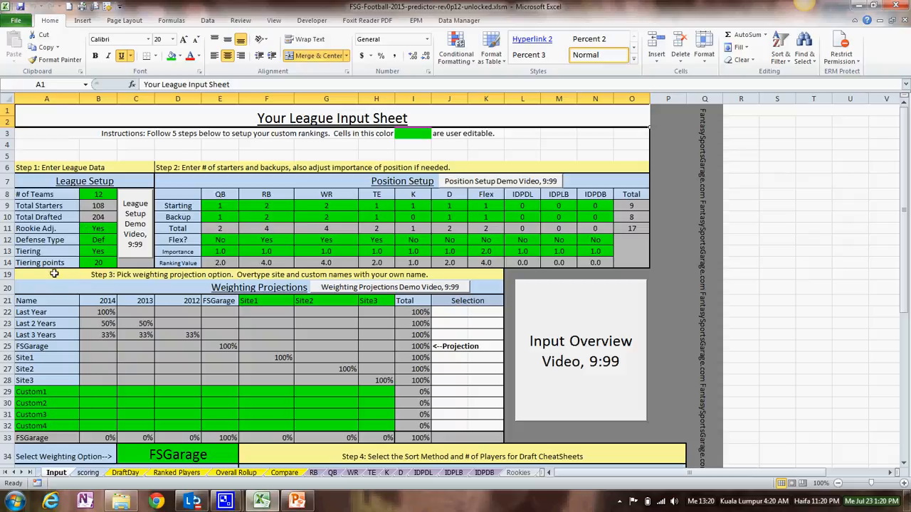
# Step: Examine the League Setup inputs: the Defense Type choices, the Tiering option and the Tiering points
pyautogui.click(93, 242)
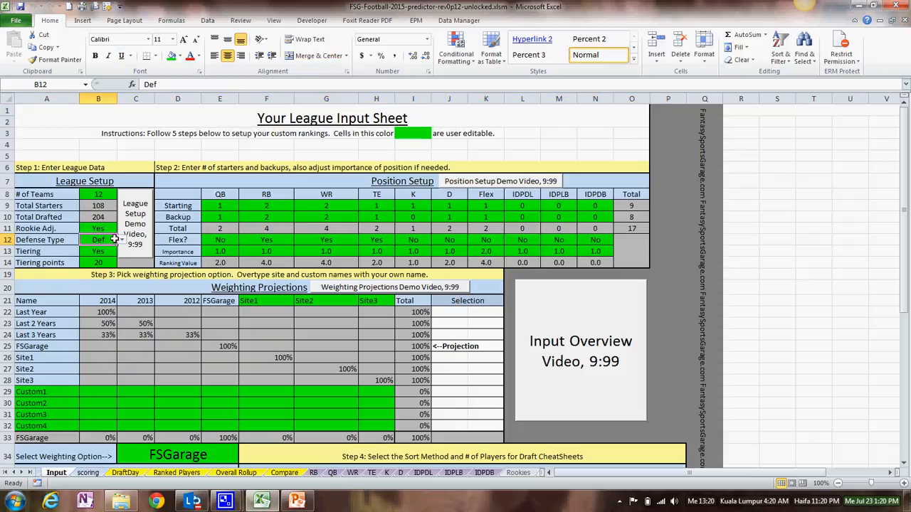
pyautogui.click(122, 239)
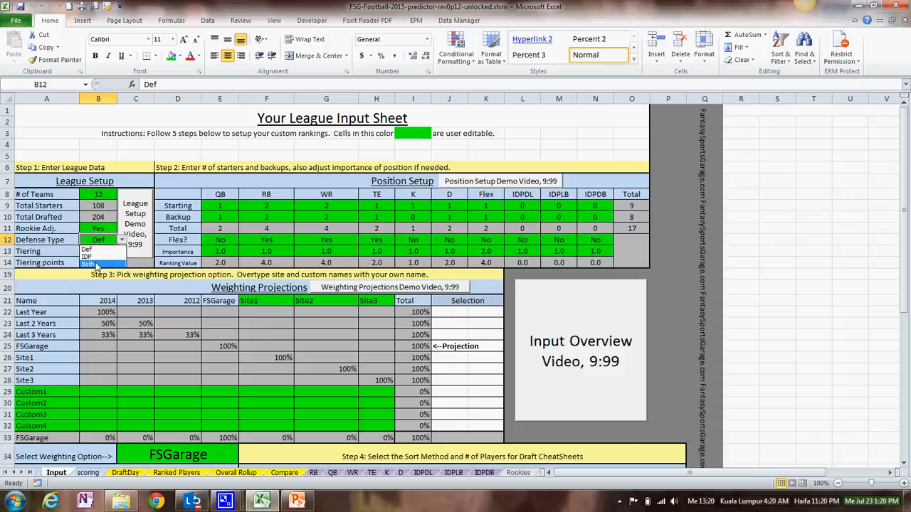
pyautogui.press('Escape')
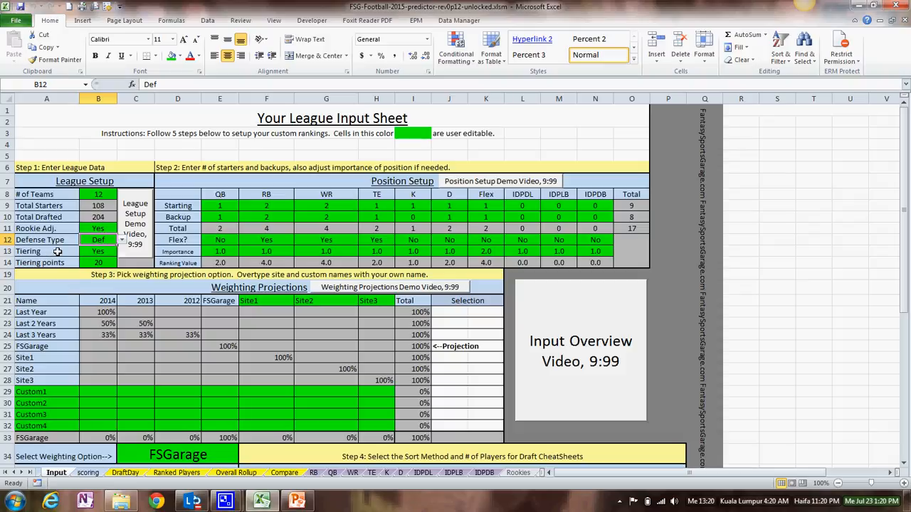
pyautogui.click(90, 251)
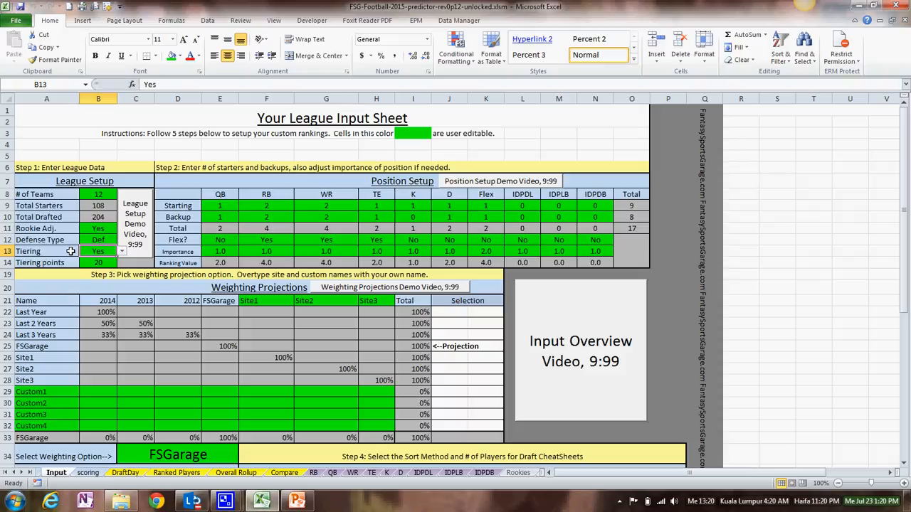
pyautogui.click(99, 263)
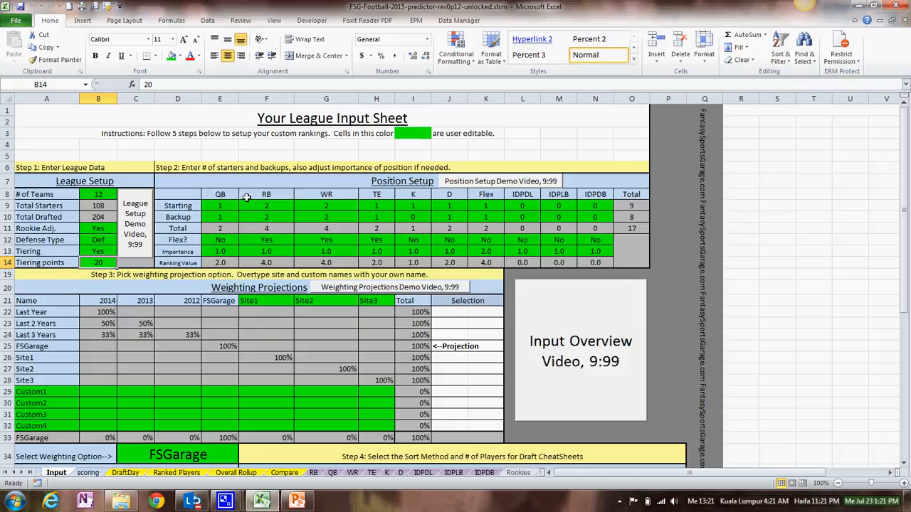
# Step: Review the starting and backup counts for all positions and the starting Flex count, keeping the QB Flex option on No
pyautogui.moveTo(220, 205); pyautogui.dragTo(589, 209)
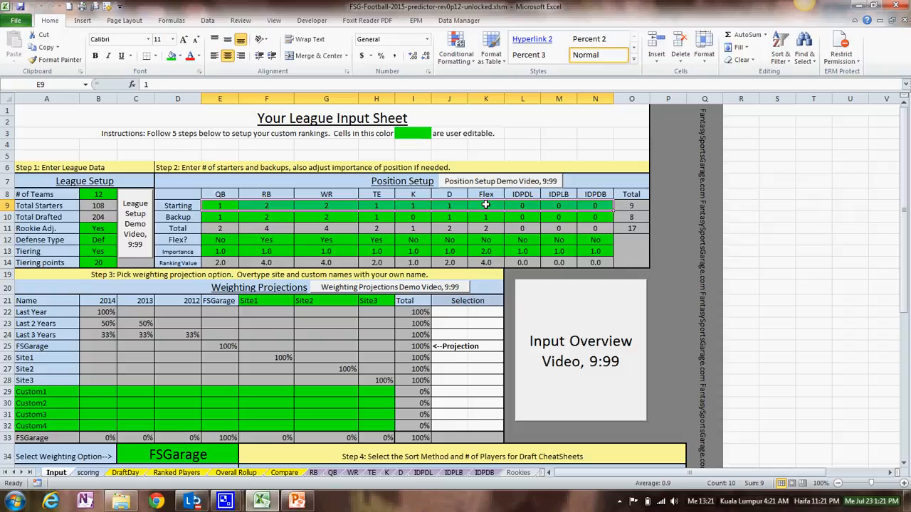
pyautogui.moveTo(220, 217); pyautogui.dragTo(583, 217)
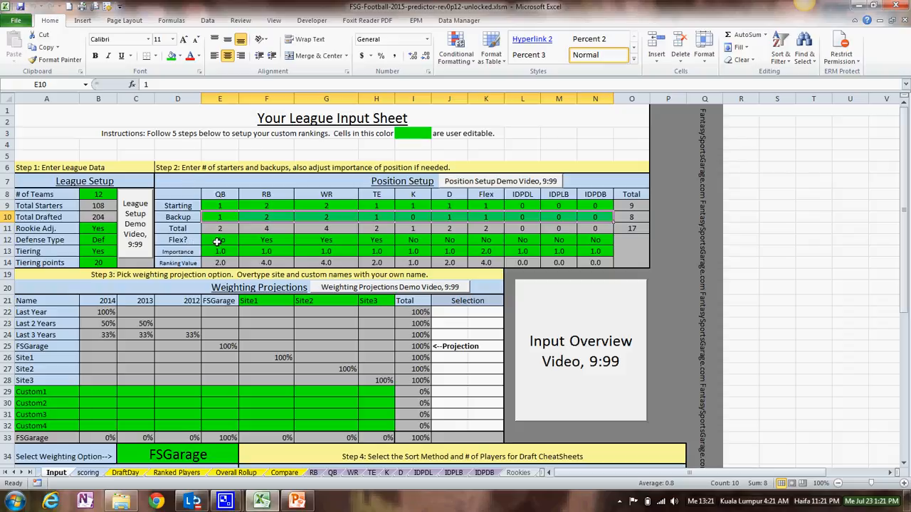
pyautogui.click(482, 205)
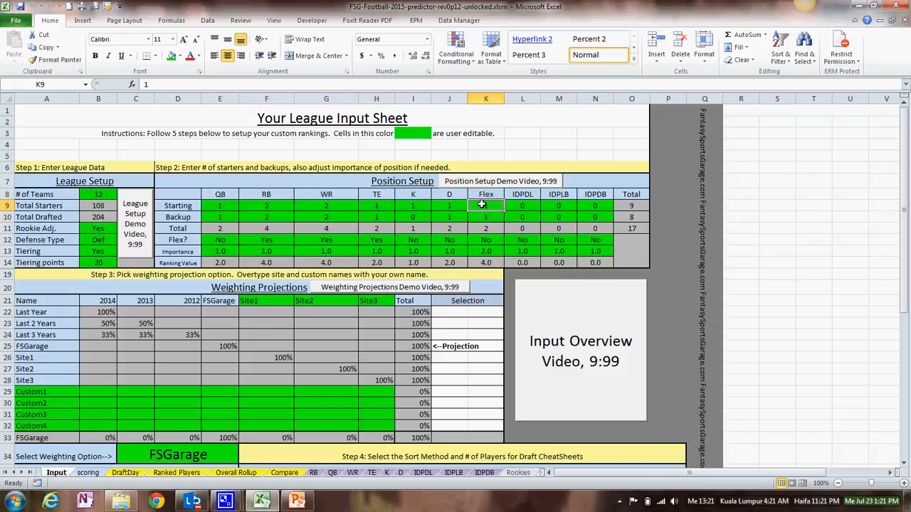
pyautogui.click(234, 240)
pyautogui.click(242, 239)
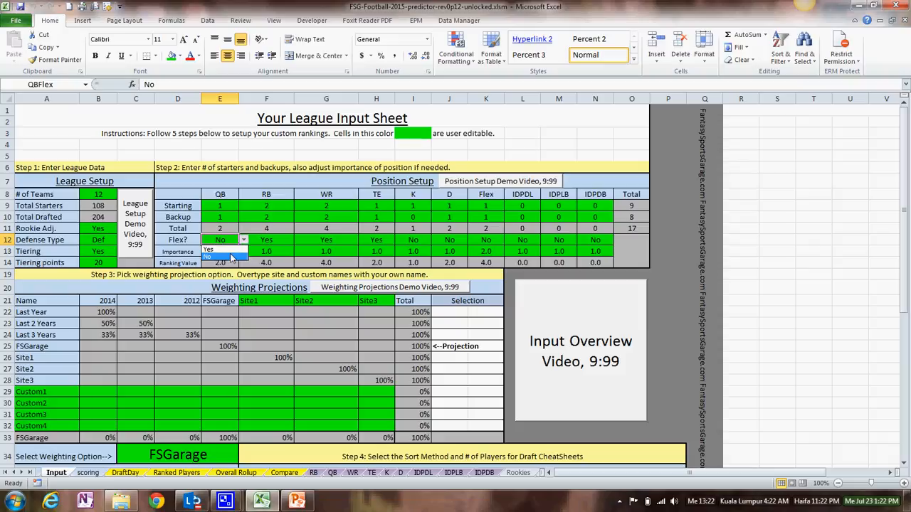
pyautogui.click(230, 259)
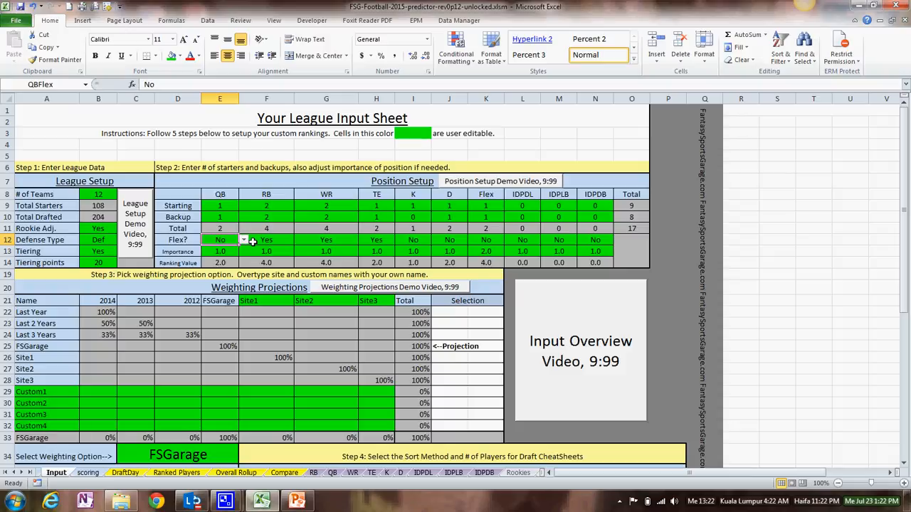
# Step: Set the QB importance to 1.5 and compare the ranking values and position totals for QB, RB and WR
pyautogui.click(215, 252)
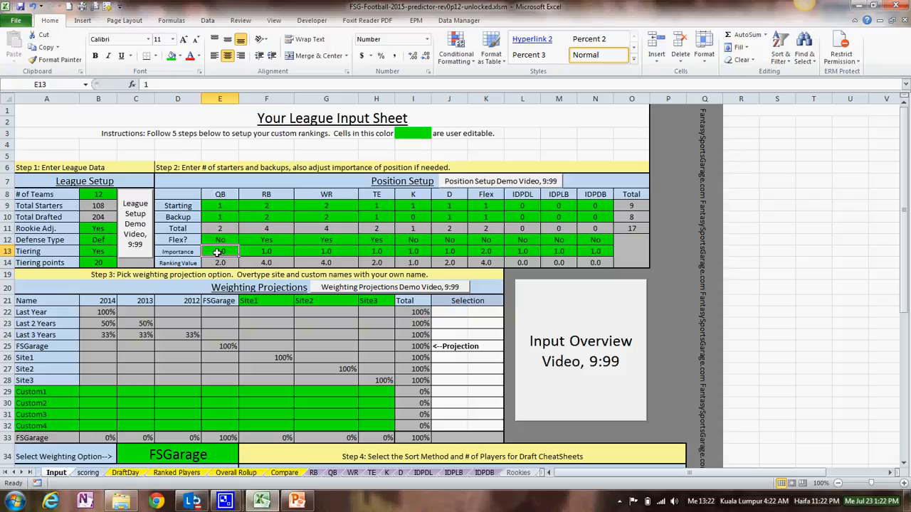
pyautogui.write('1.5')
pyautogui.press('Return')
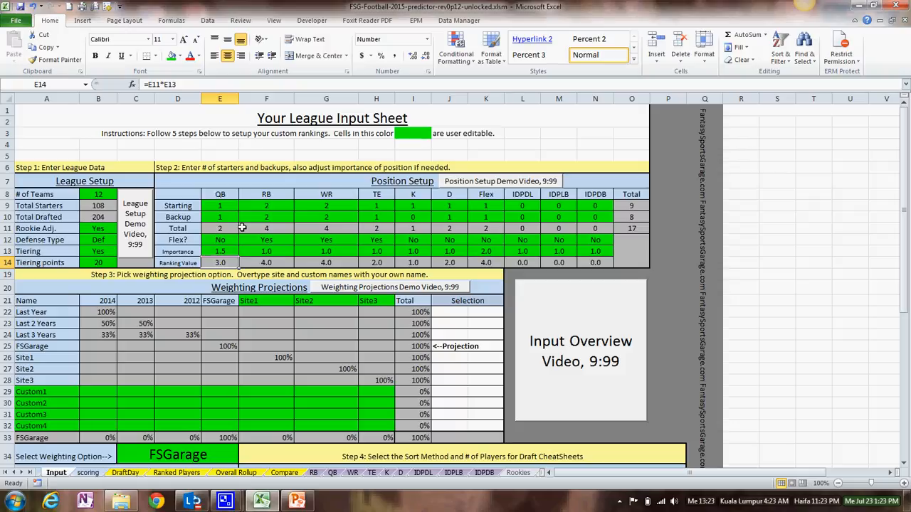
pyautogui.click(254, 262)
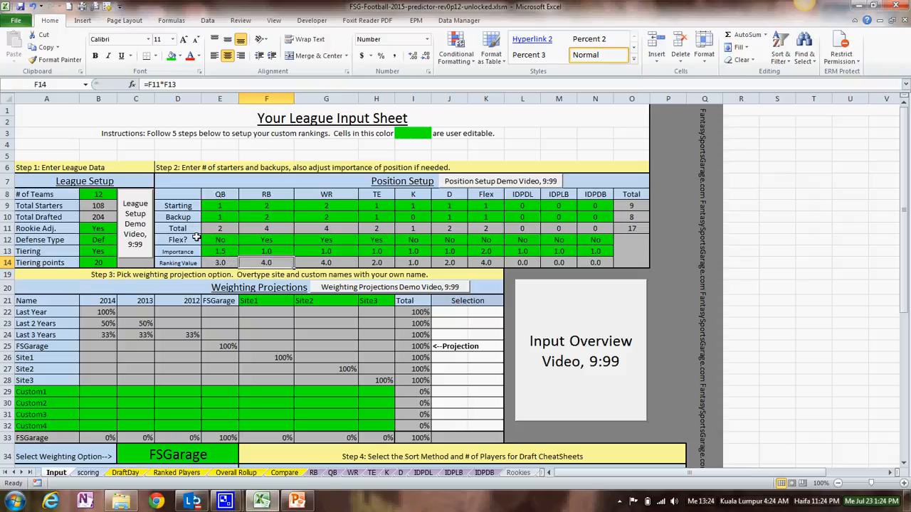
pyautogui.moveTo(210, 227); pyautogui.dragTo(317, 226)
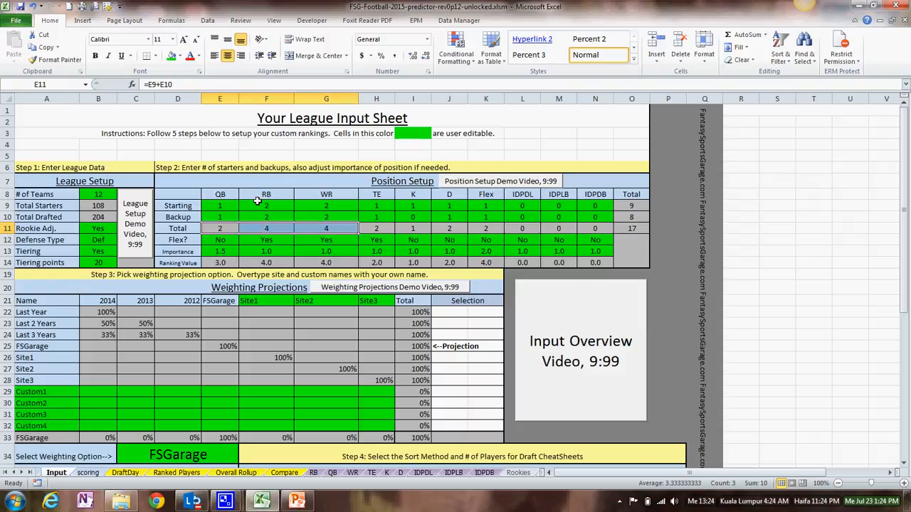
# Step: Set the QB importance back to 1
pyautogui.click(217, 253)
pyautogui.click(256, 252)
pyautogui.click(225, 252)
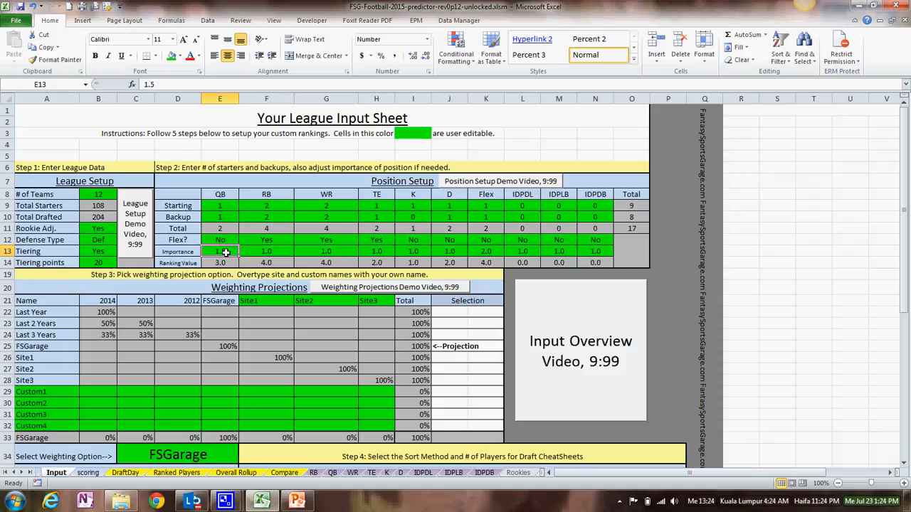
pyautogui.write('1')
pyautogui.press('Return')
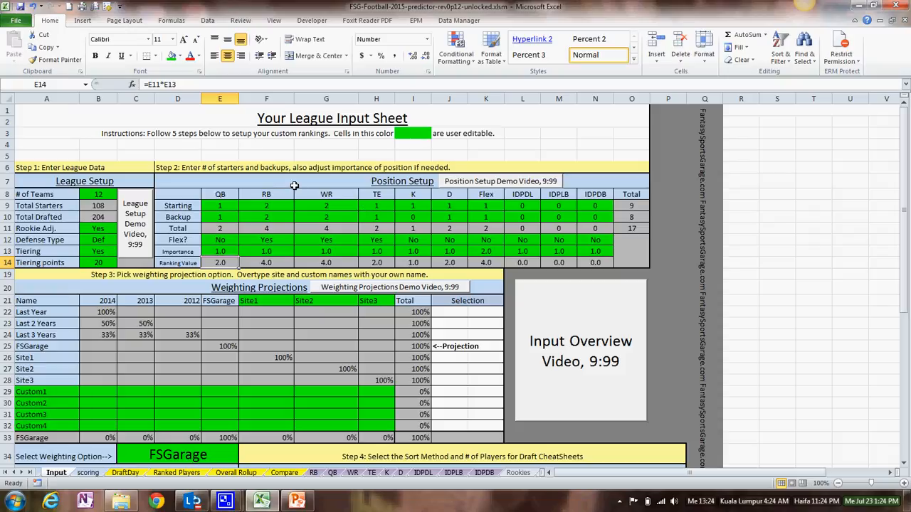
# Step: Examine the RB sheet's FSG Projection block, yearly totals and Site1 to Site3 columns that feed the weighting projections
pyautogui.scroll(-4, 228, 221)
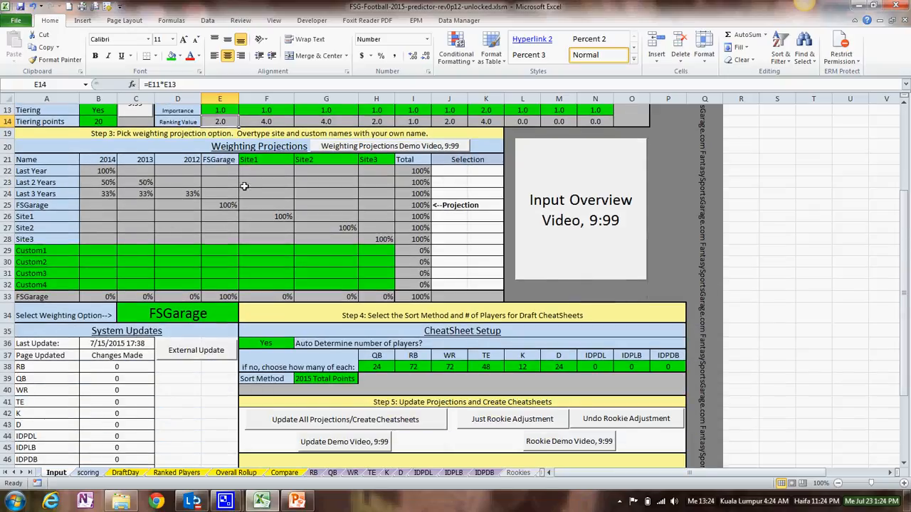
pyautogui.click(313, 473)
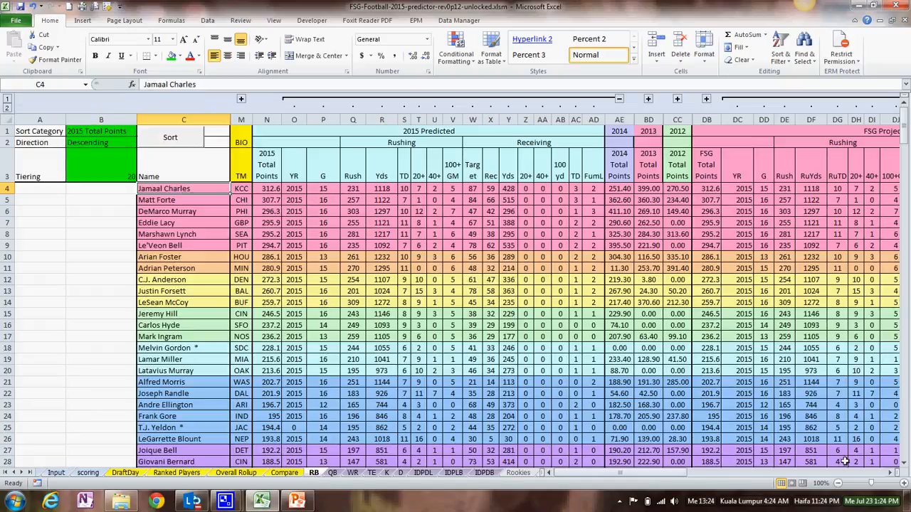
pyautogui.click(891, 474)
pyautogui.click(890, 474)
pyautogui.click(890, 474)
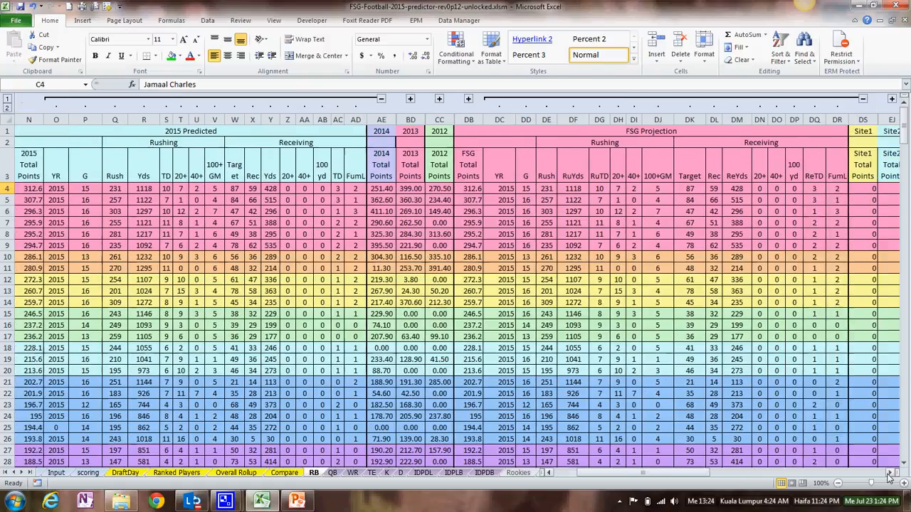
pyautogui.click(889, 474)
pyautogui.click(890, 474)
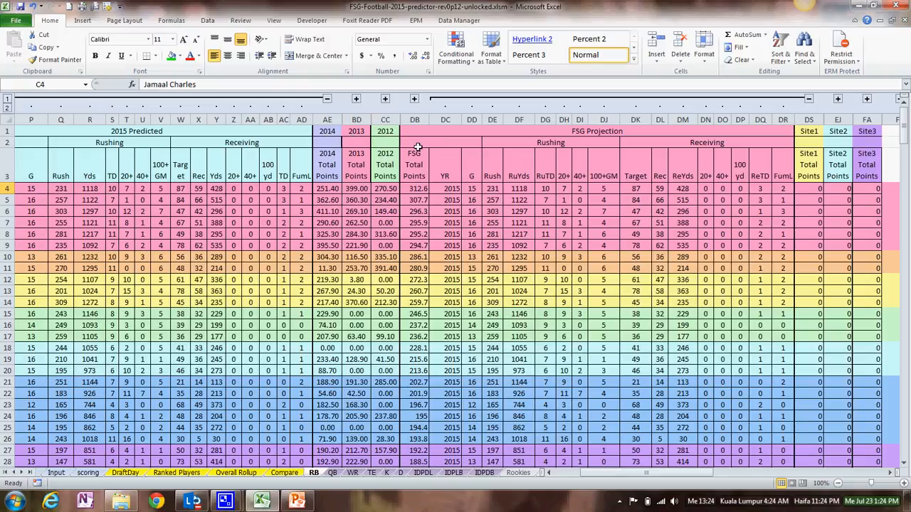
pyautogui.moveTo(601, 131); pyautogui.dragTo(605, 242)
pyautogui.click(587, 134)
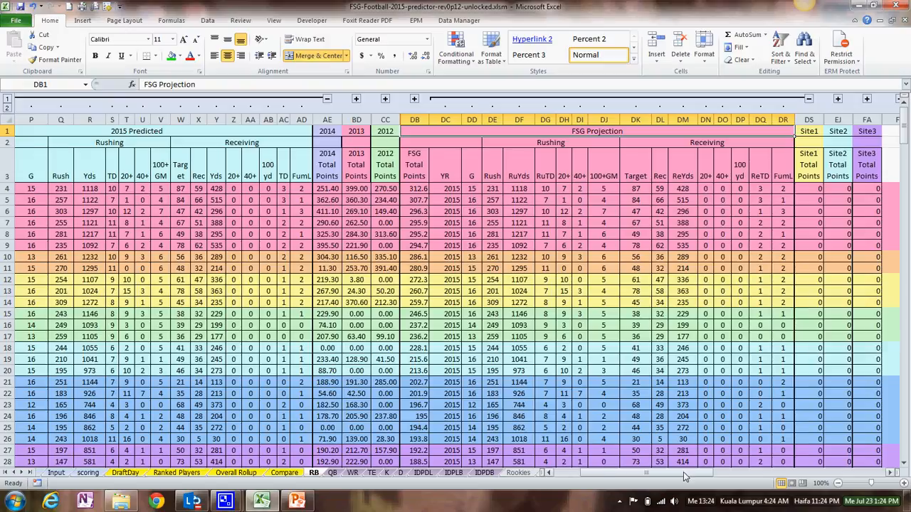
pyautogui.moveTo(685, 474); pyautogui.dragTo(708, 475)
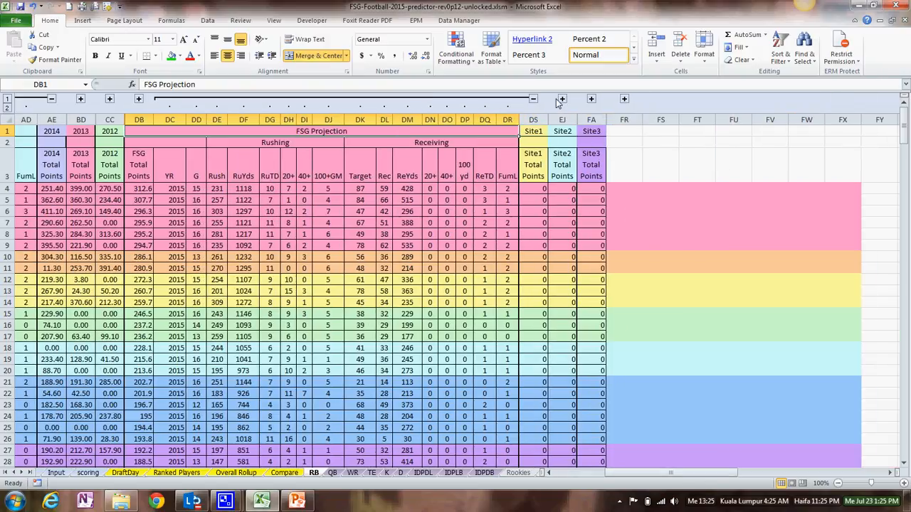
pyautogui.moveTo(651, 473); pyautogui.dragTo(584, 482)
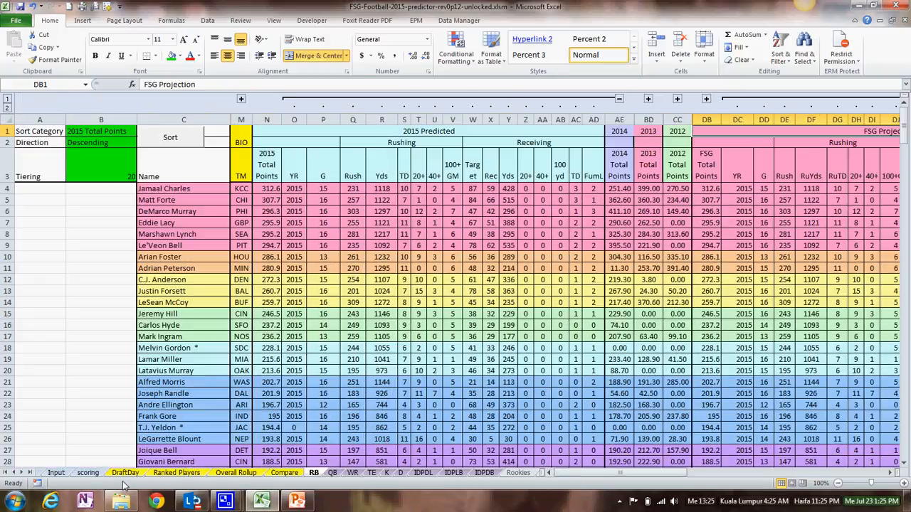
# Step: Return to the Input sheet and examine the FSGarage weighting row and the selected weighting option
pyautogui.click(56, 473)
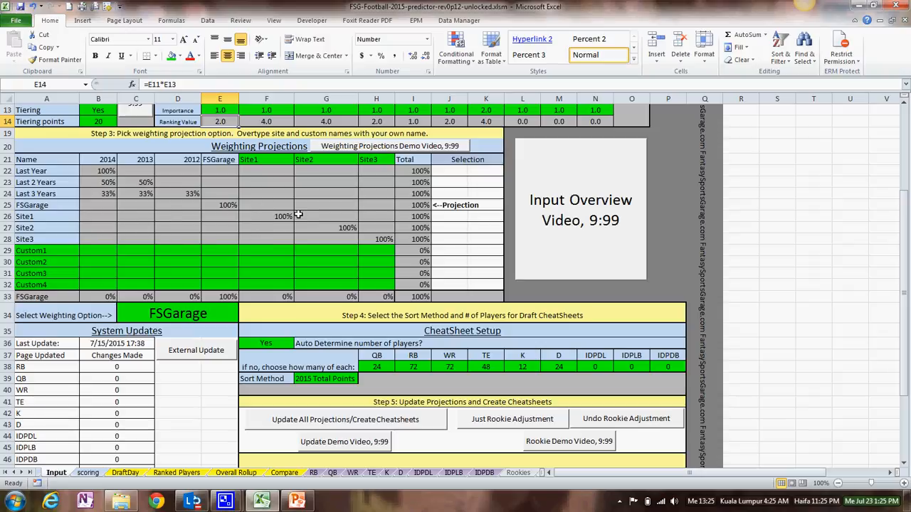
pyautogui.click(226, 206)
pyautogui.click(48, 205)
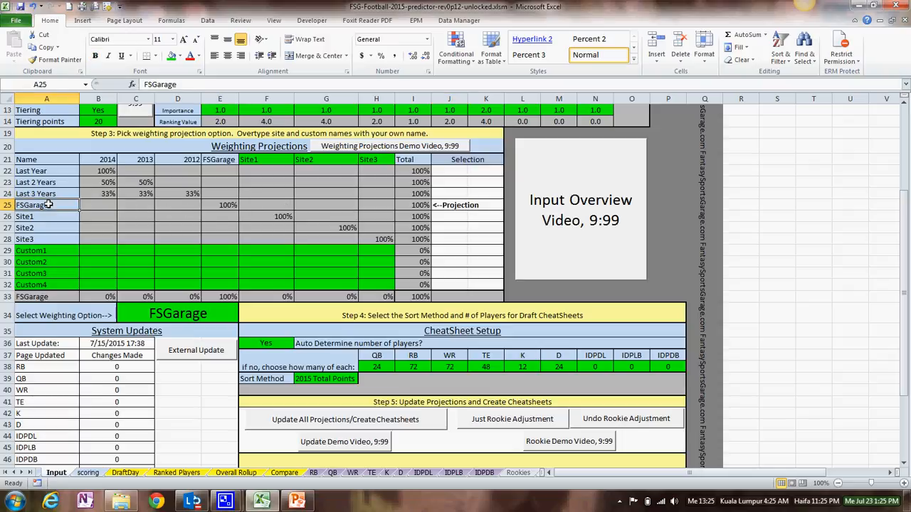
pyautogui.click(156, 313)
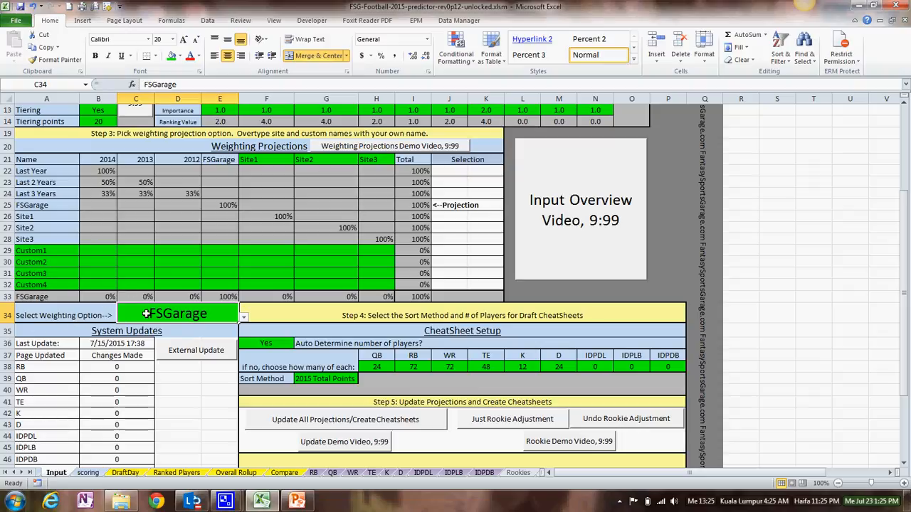
# Step: Rename the Custom1 weighting row as 50%/50% and weight it 50% on 2014 and 50% on FSGarage
pyautogui.click(40, 251)
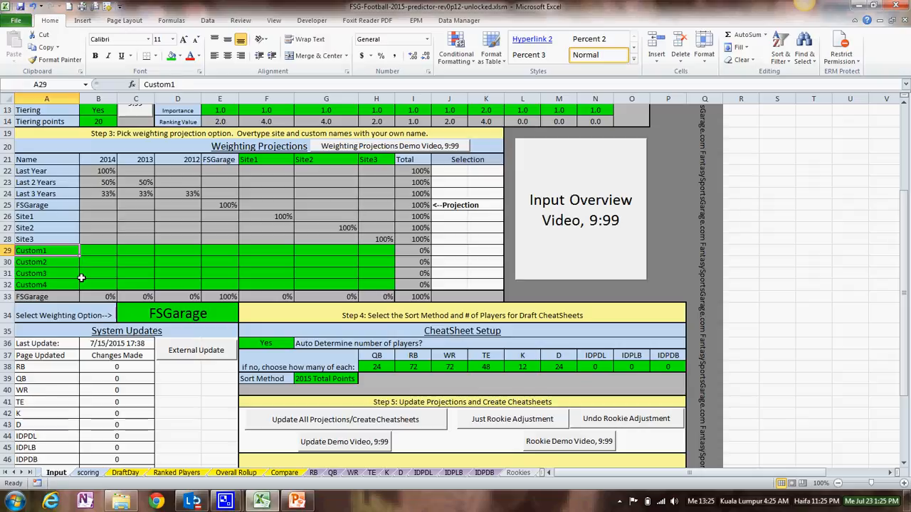
pyautogui.write('50')
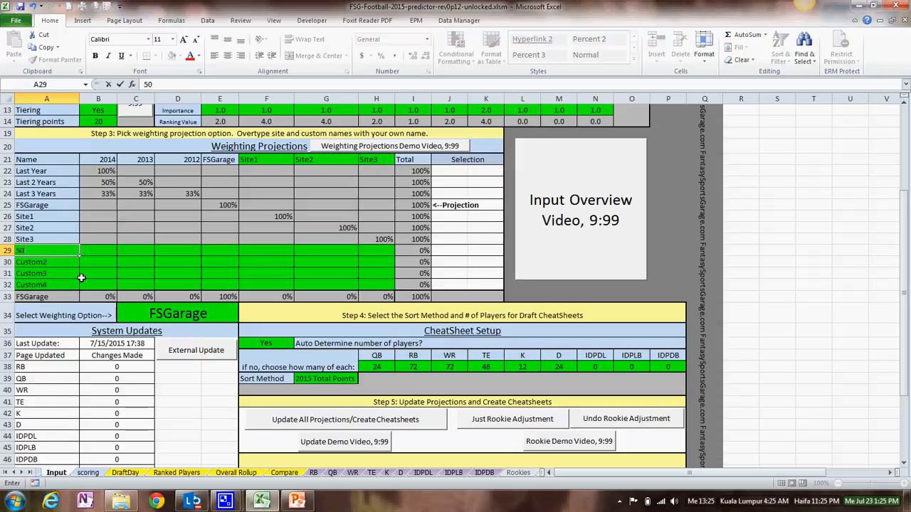
pyautogui.write('%/50%')
pyautogui.press('Return')
pyautogui.press('Up')
pyautogui.press('Right')
pyautogui.write('50')
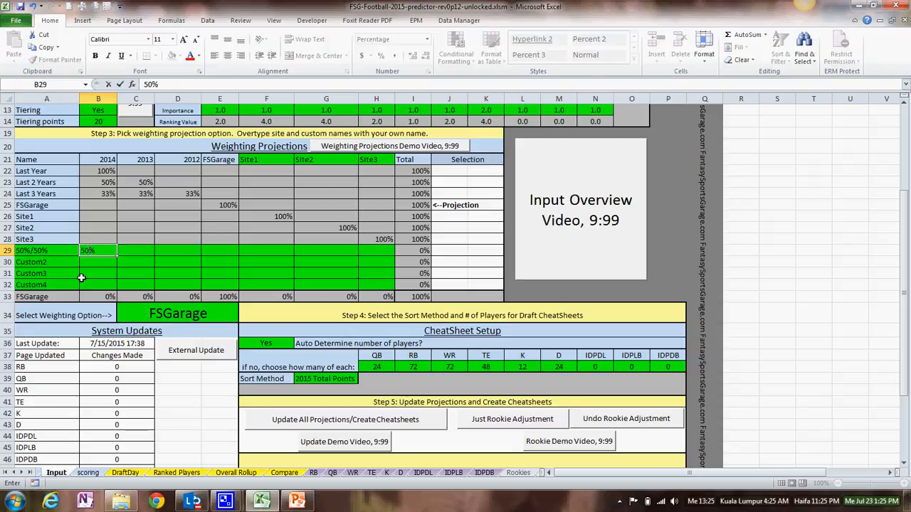
pyautogui.press('Tab')
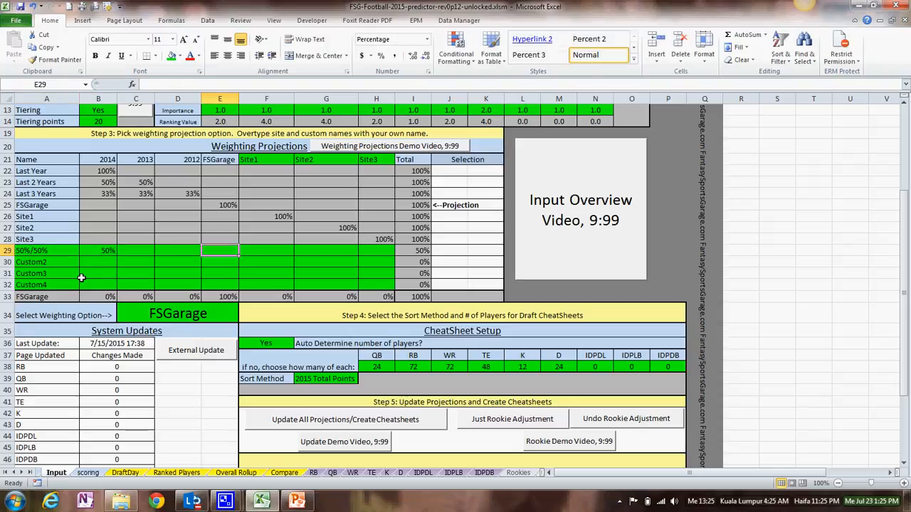
pyautogui.write('50')
pyautogui.press('Return')
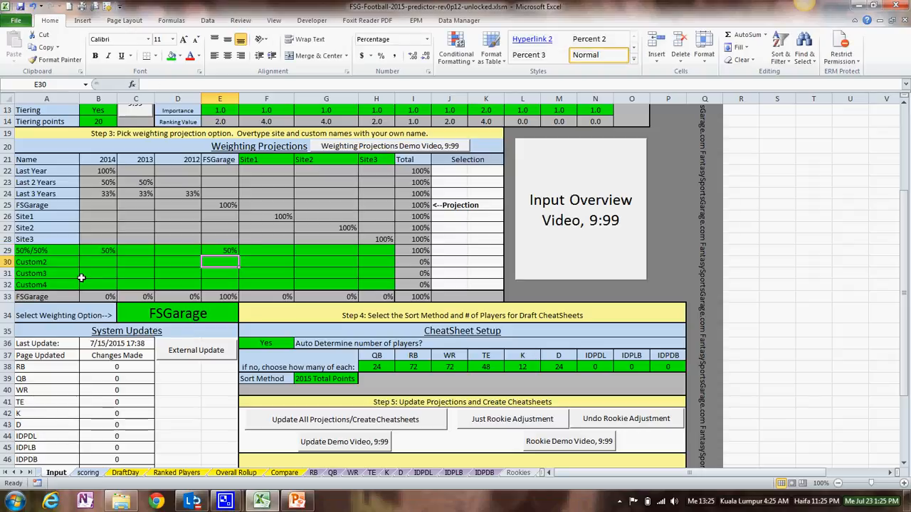
# Step: Choose 50%/50% as the weighting option
pyautogui.click(141, 309)
pyautogui.click(243, 317)
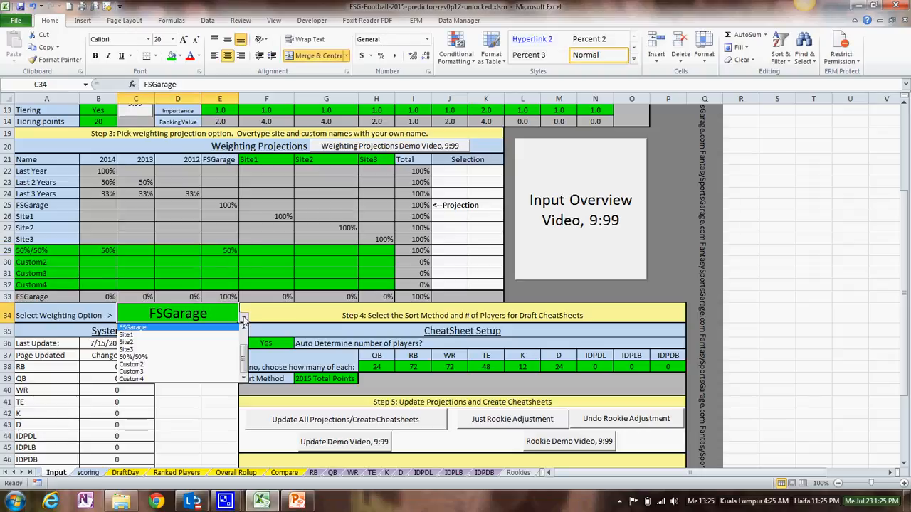
pyautogui.click(165, 357)
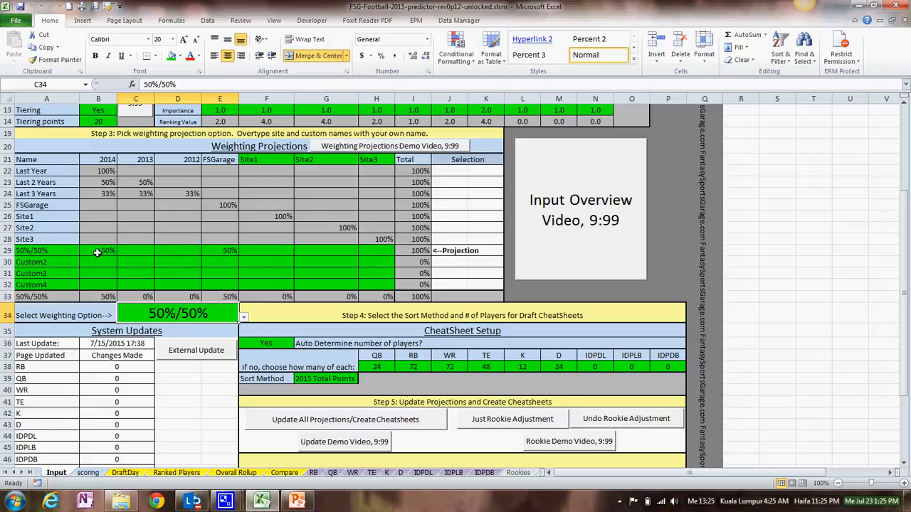
# Step: Open the RB sheet and examine the 2015 Total Points calculation of the first listed player
pyautogui.click(313, 473)
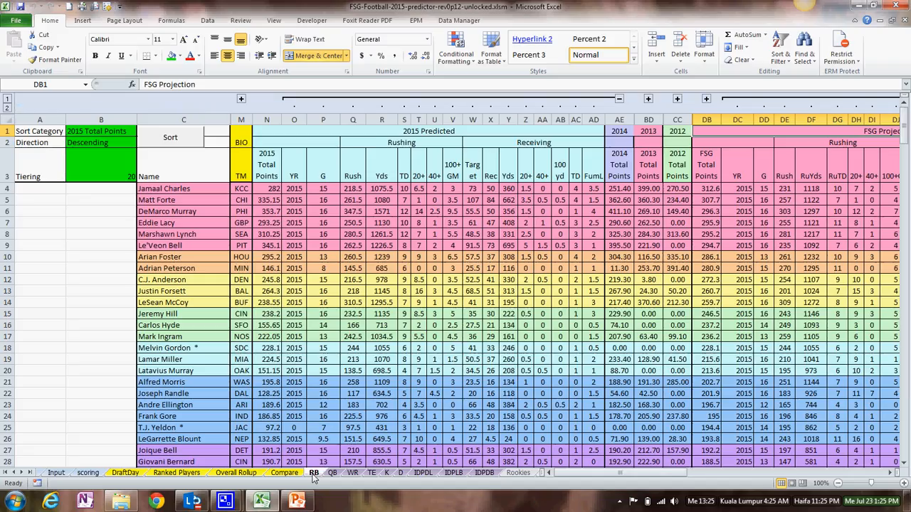
pyautogui.click(271, 189)
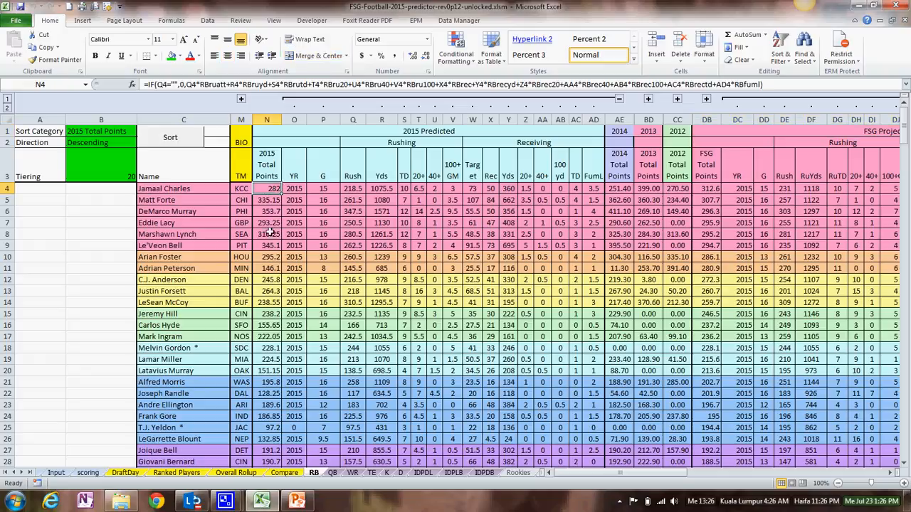
# Step: Sort the RB sheet by 2015 Total Points in descending order and check the top player's total
pyautogui.click(172, 139)
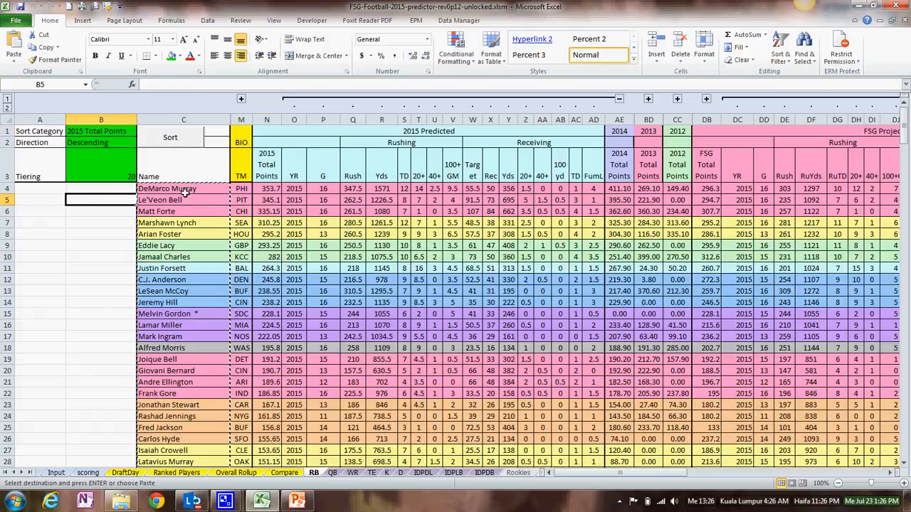
pyautogui.click(274, 189)
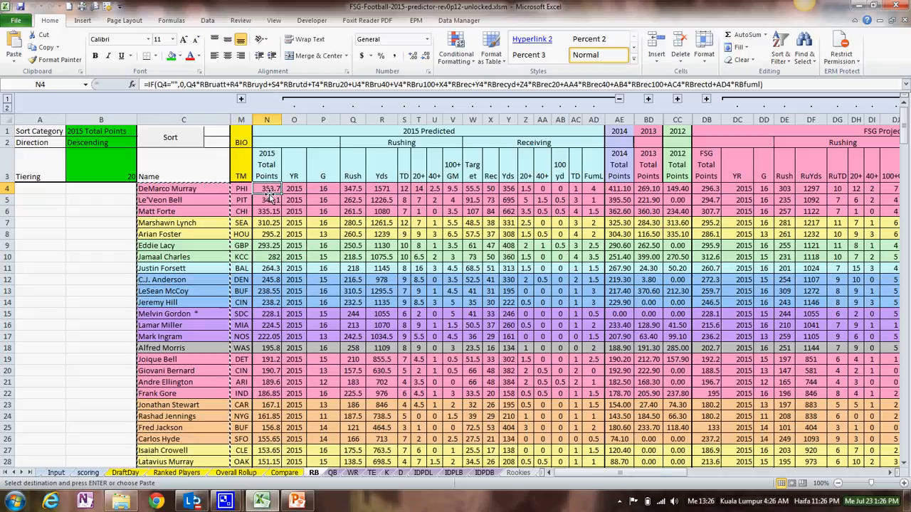
# Step: Return to the Input sheet and choose FSGarage as the weighting option
pyautogui.click(70, 473)
pyautogui.click(244, 318)
pyautogui.click(187, 330)
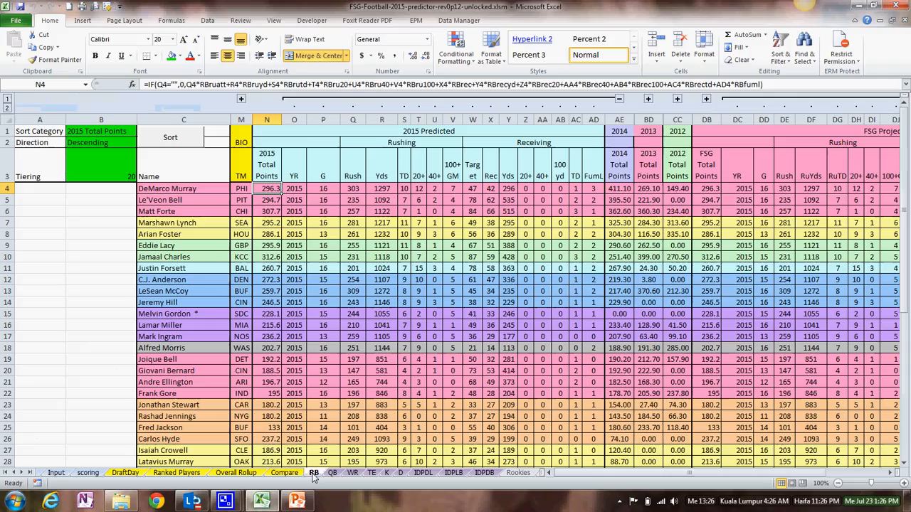
# Step: Re-sort the RB sheet by 2015 Total Points under the FSGarage weighting and examine the leading running backs' totals
pyautogui.click(313, 473)
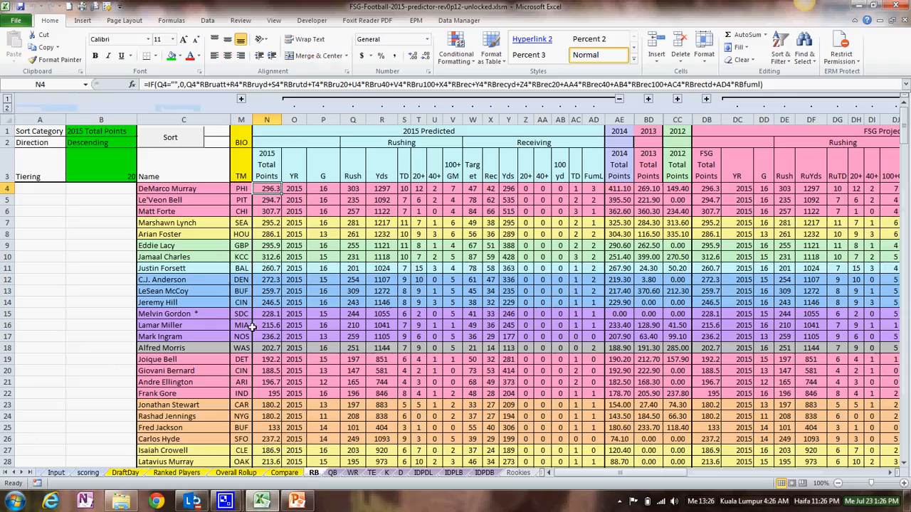
pyautogui.click(171, 137)
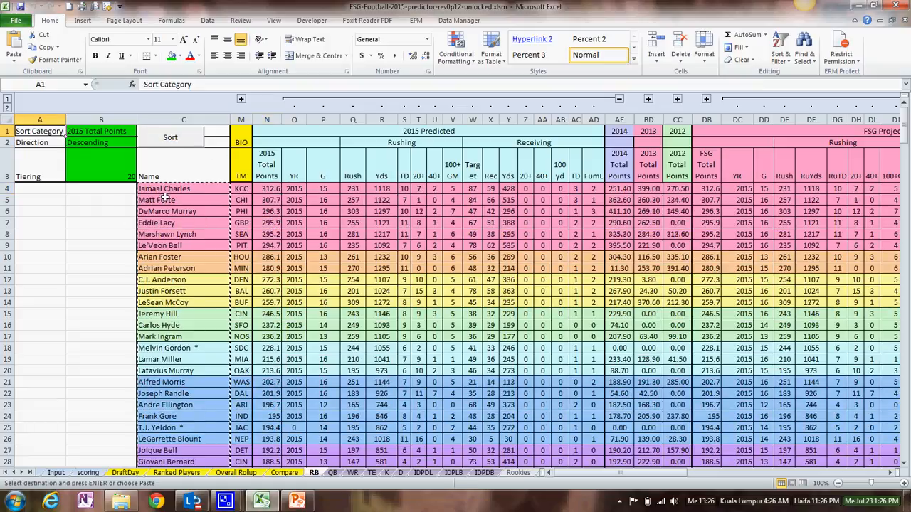
pyautogui.click(271, 189)
pyautogui.click(269, 213)
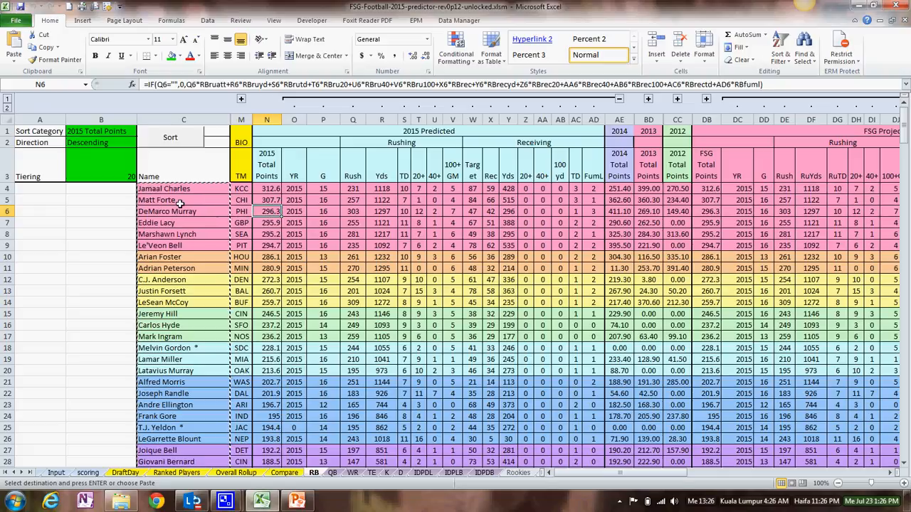
# Step: Go back to the Input sheet and choose 50%/50% as the weighting option
pyautogui.click(67, 472)
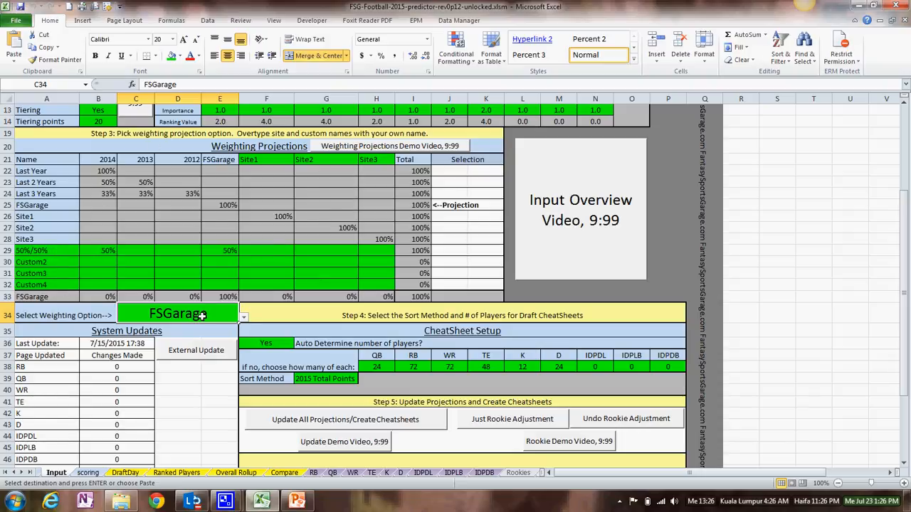
pyautogui.click(244, 318)
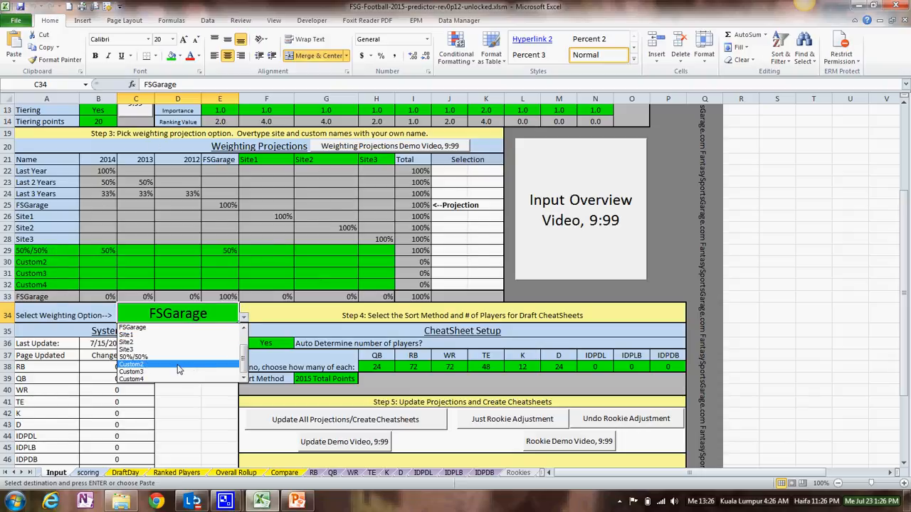
pyautogui.click(178, 369)
pyautogui.click(244, 318)
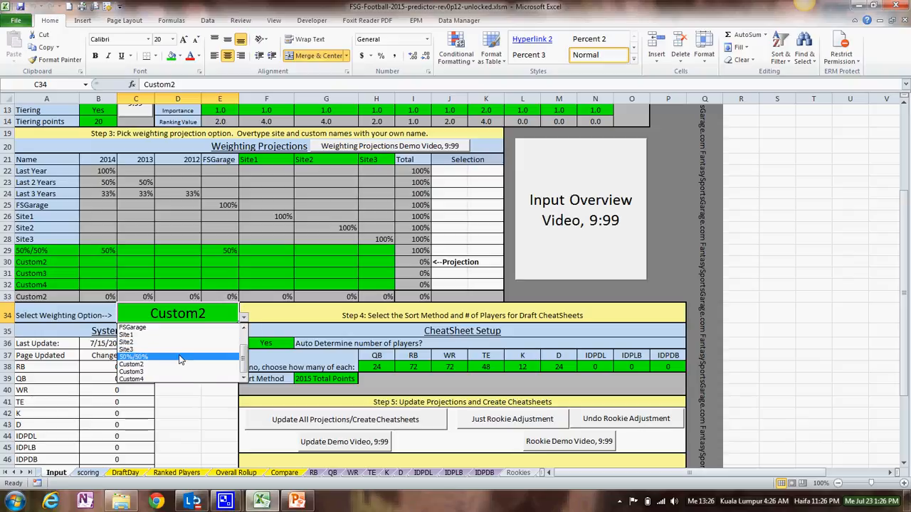
pyautogui.click(181, 357)
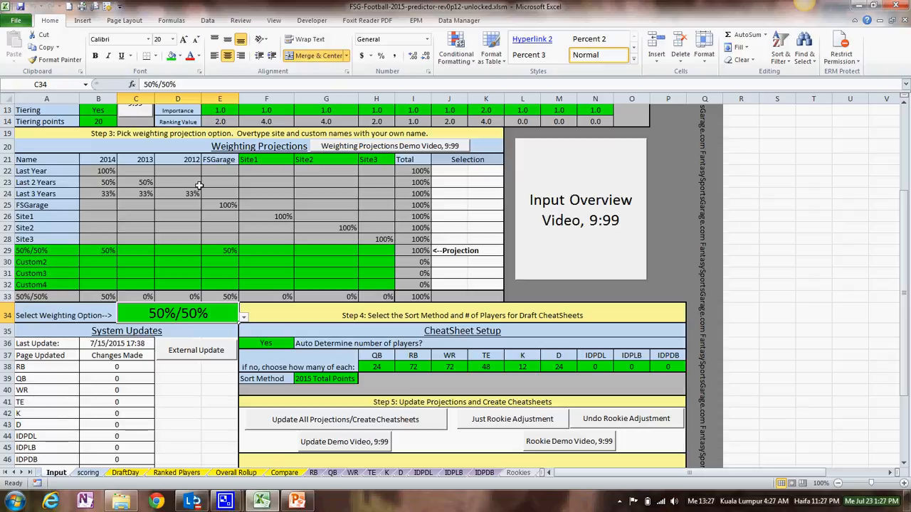
# Step: Examine the Step 4 CheatSheet Setup and its number of players for each position
pyautogui.click(387, 310)
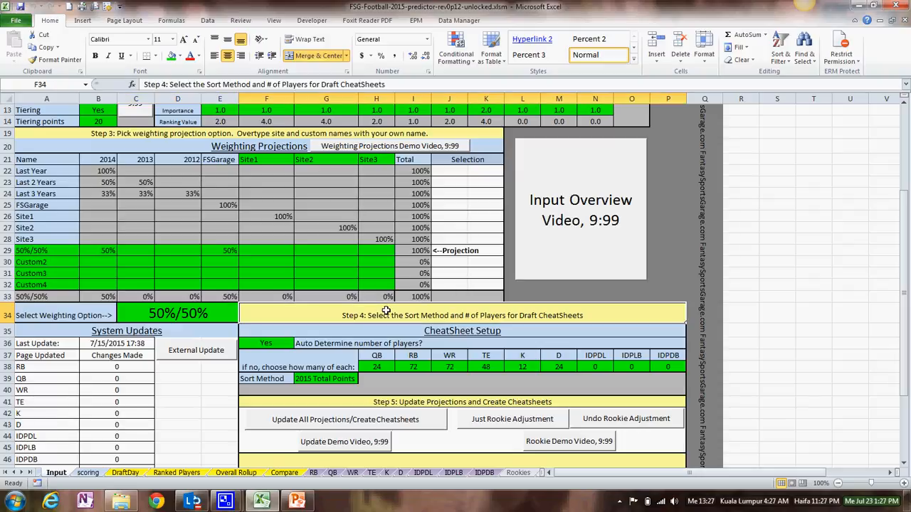
pyautogui.scroll(-4, 399, 271)
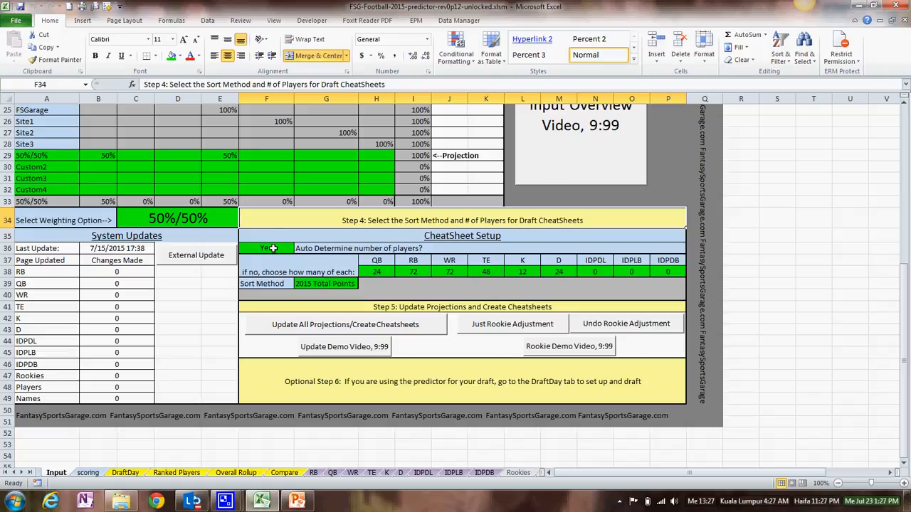
pyautogui.moveTo(377, 274); pyautogui.dragTo(676, 272)
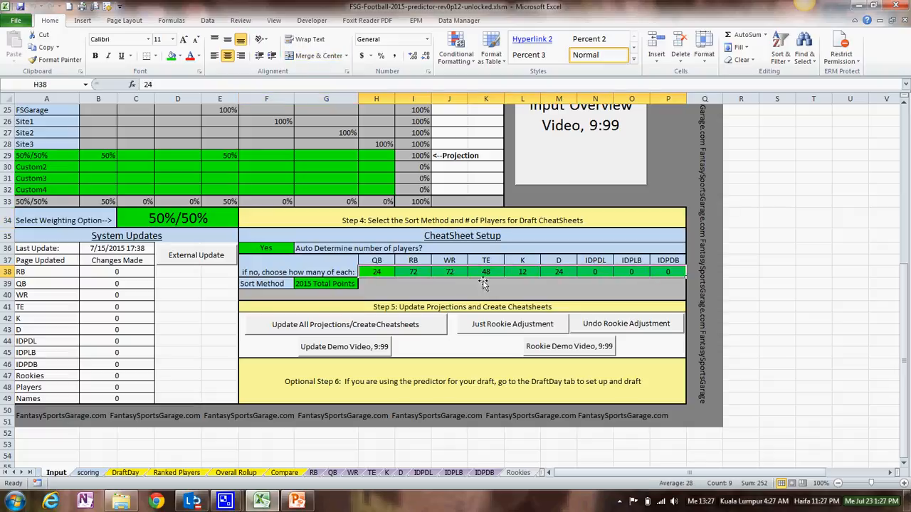
# Step: Compare the number of teams and the QB and RB roster totals with the cheat sheet player counts
pyautogui.scroll(7, 409, 281)
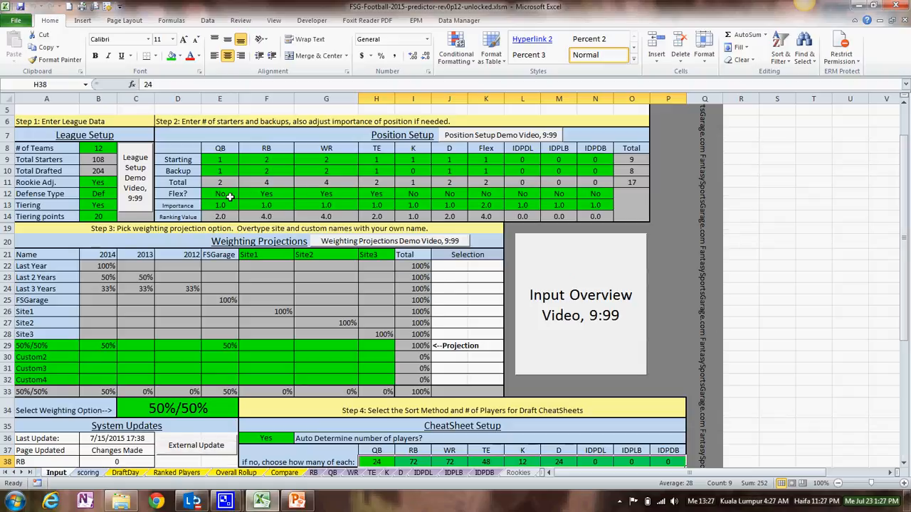
pyautogui.scroll(-1, 291, 221)
pyautogui.scroll(1, 301, 229)
pyautogui.click(217, 182)
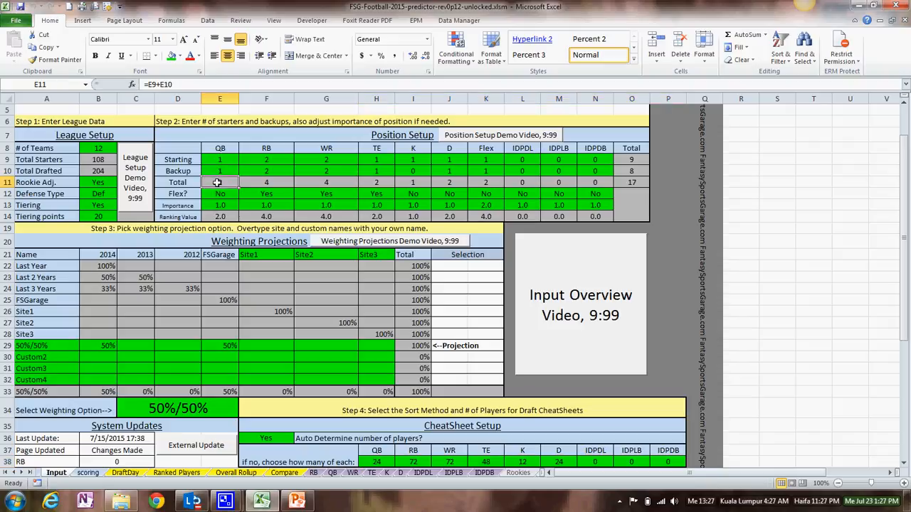
pyautogui.click(87, 147)
pyautogui.click(215, 183)
pyautogui.click(99, 148)
pyautogui.click(369, 461)
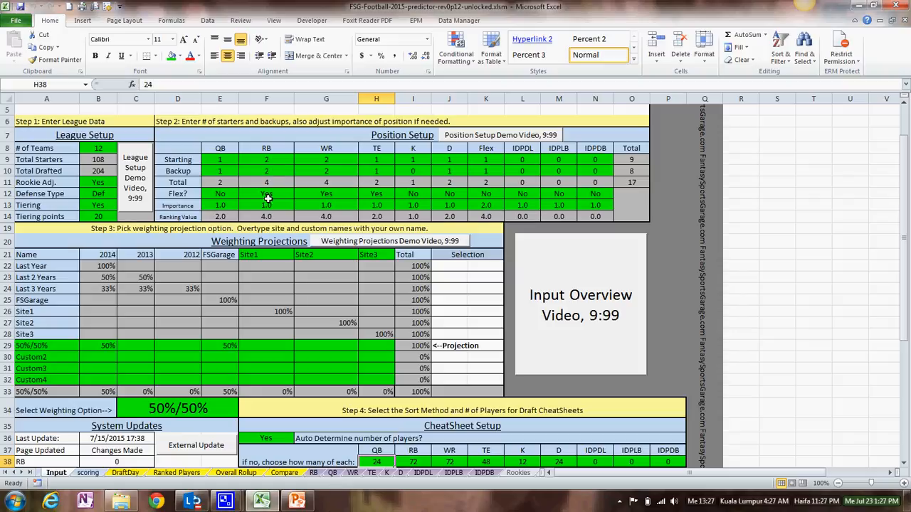
pyautogui.click(271, 182)
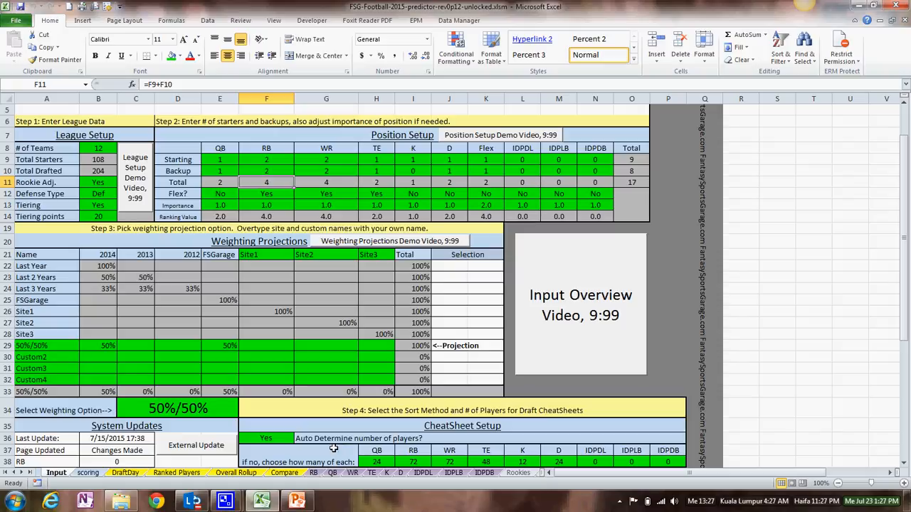
# Step: Set Auto Determine number of players to No in the CheatSheet Setup
pyautogui.scroll(-1, 341, 434)
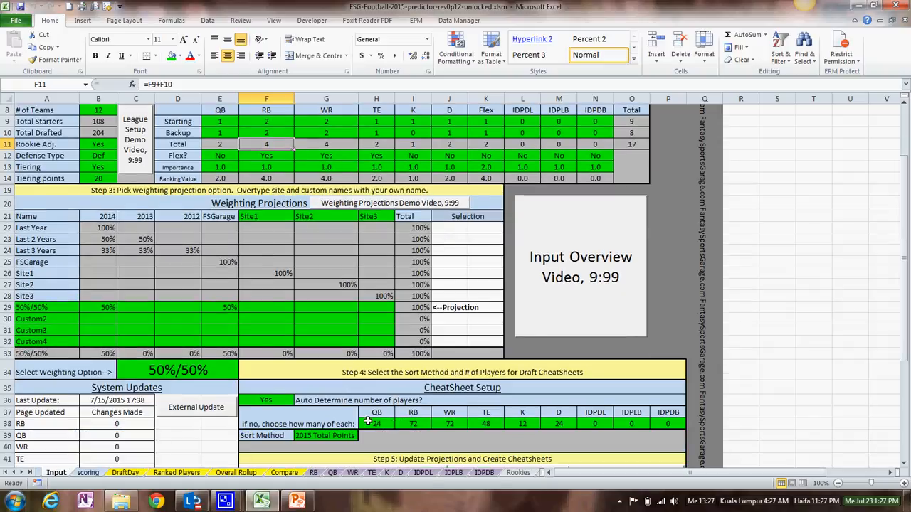
pyautogui.click(277, 400)
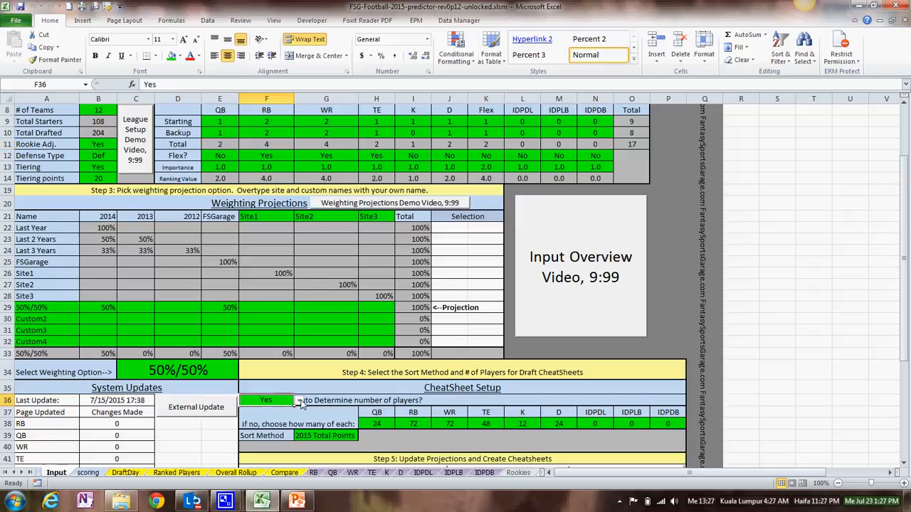
pyautogui.click(414, 425)
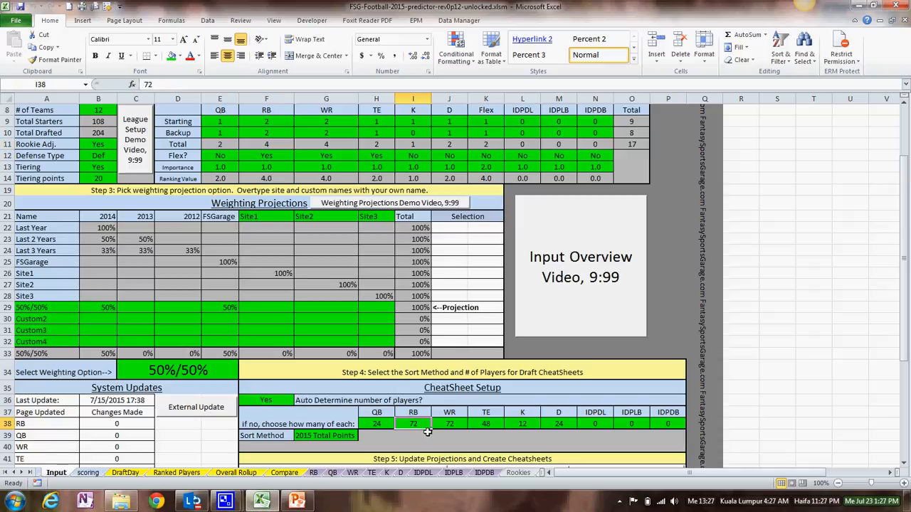
pyautogui.click(294, 403)
pyautogui.click(299, 402)
pyautogui.click(288, 420)
# Step: Set the cheat sheet player counts to 50 for QB, 50 for RB and 100 for WR
pyautogui.click(365, 425)
pyautogui.write('50')
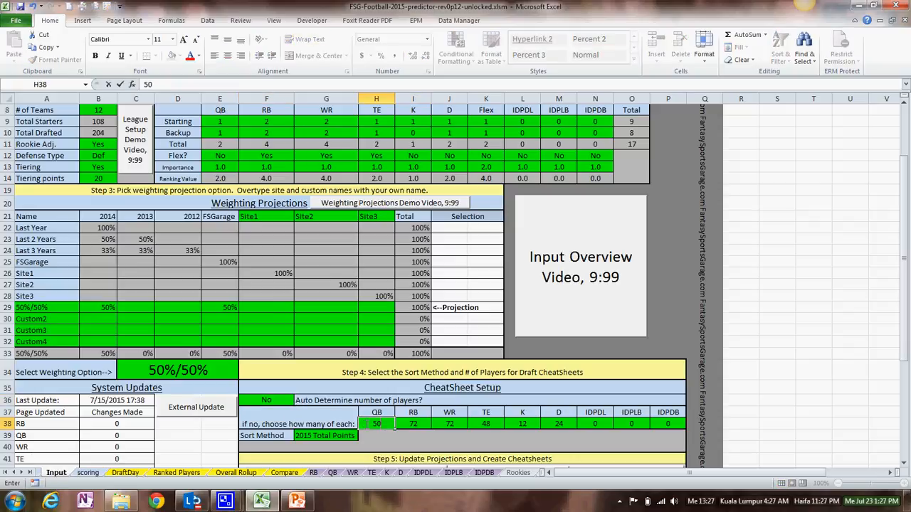
pyautogui.press('Tab')
pyautogui.write('50')
pyautogui.press('Tab')
pyautogui.write('4')
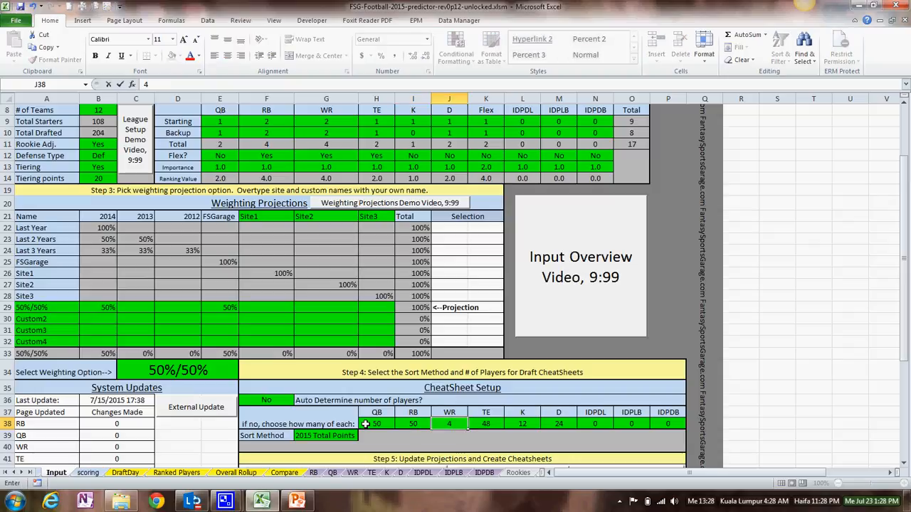
pyautogui.press('BackSpace')
pyautogui.press('Tab')
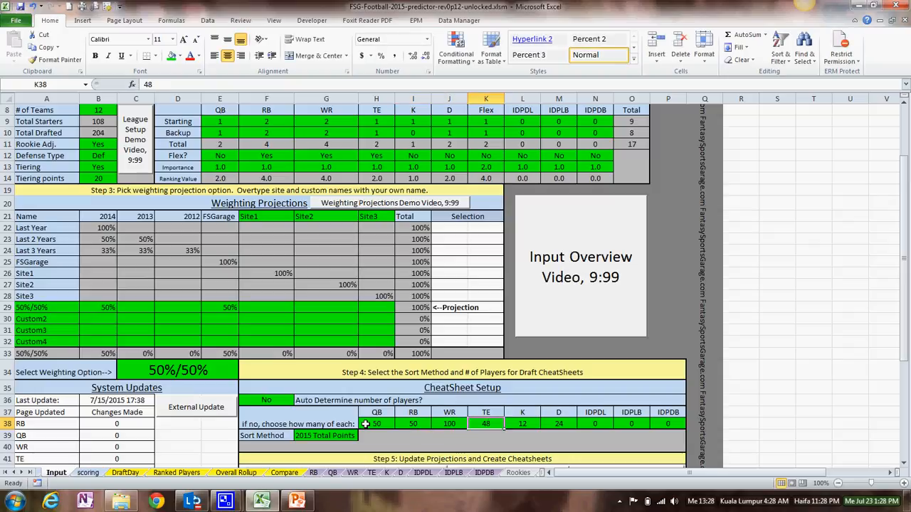
# Step: Set Auto Determine number of players back to Yes
pyautogui.scroll(-2, 391, 391)
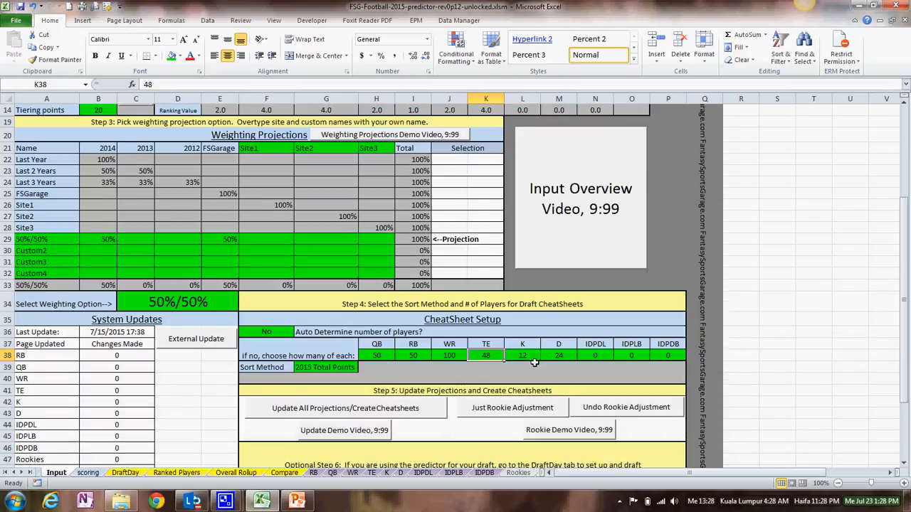
pyautogui.click(245, 332)
pyautogui.click(298, 333)
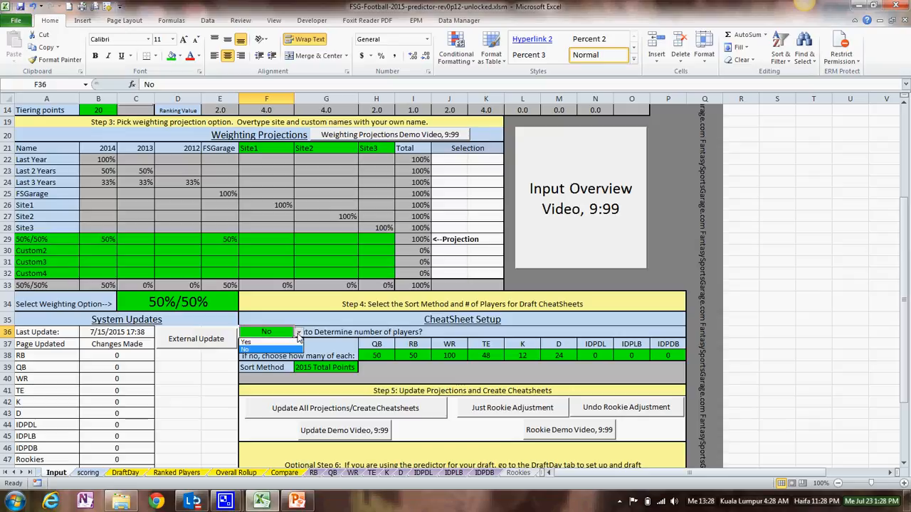
pyautogui.click(246, 342)
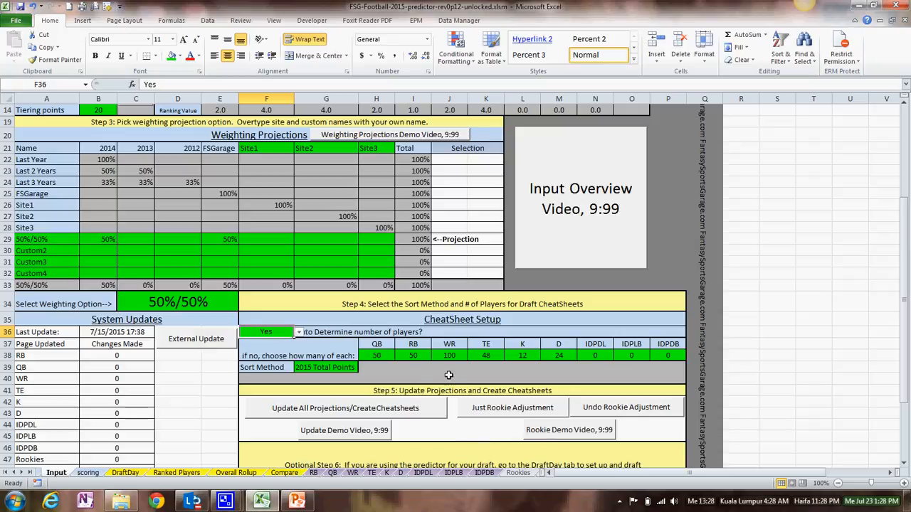
# Step: Set the cheat sheet sort method to Ranking Value and review the Ranking Value row in the Position Setup
pyautogui.click(322, 369)
pyautogui.click(363, 367)
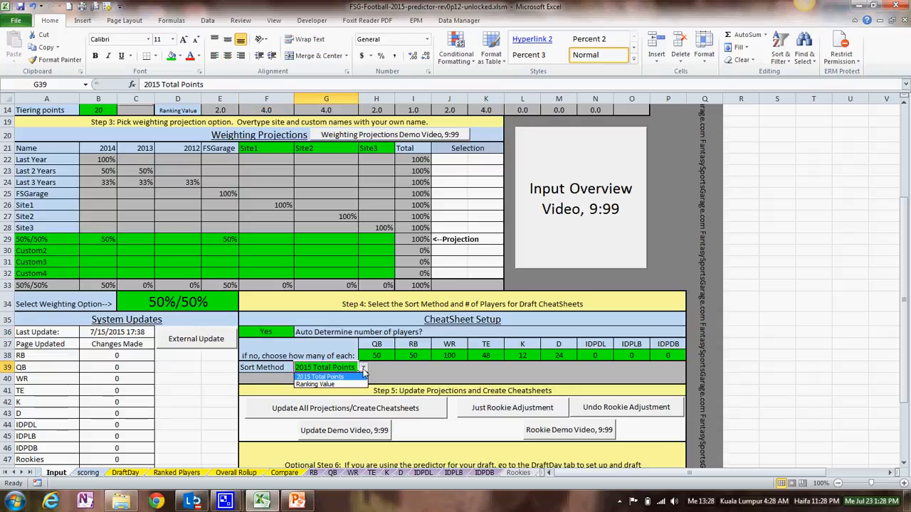
pyautogui.click(330, 384)
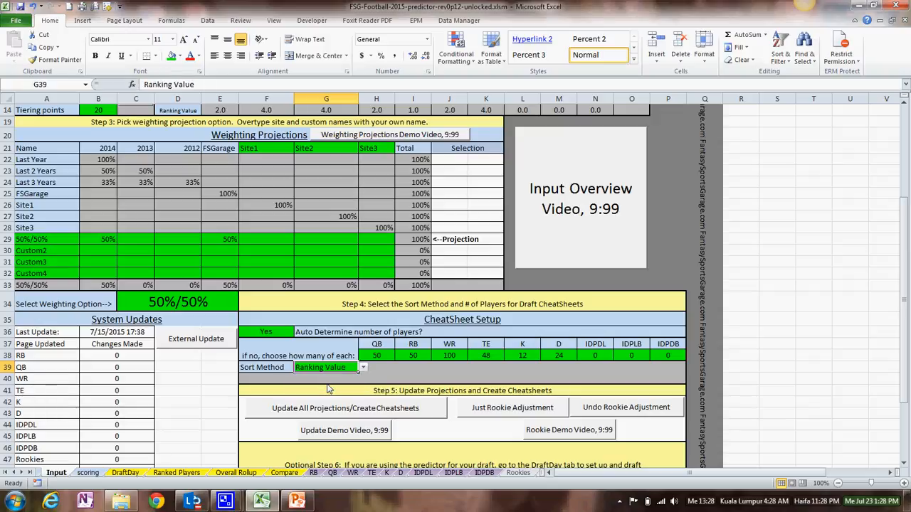
pyautogui.scroll(3, 326, 385)
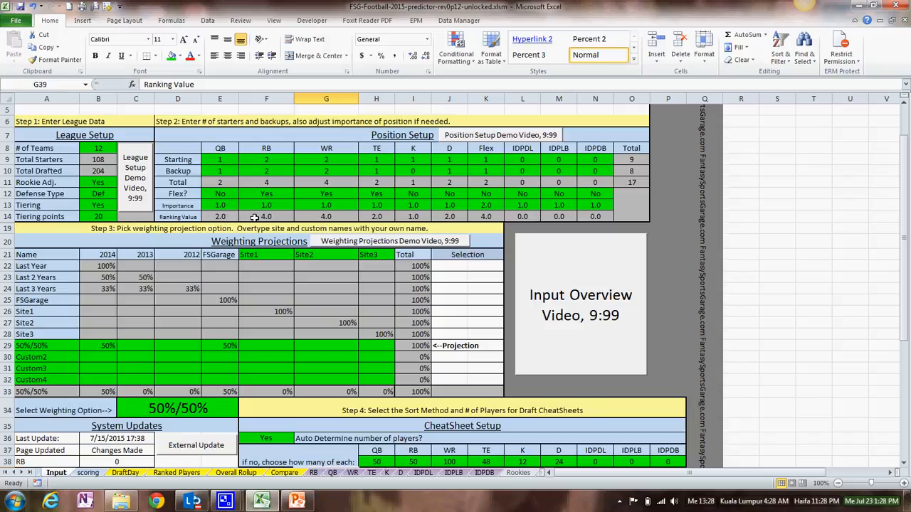
# Step: Set the cheat sheet sort method back to 2015 Total Points
pyautogui.scroll(-6, 226, 215)
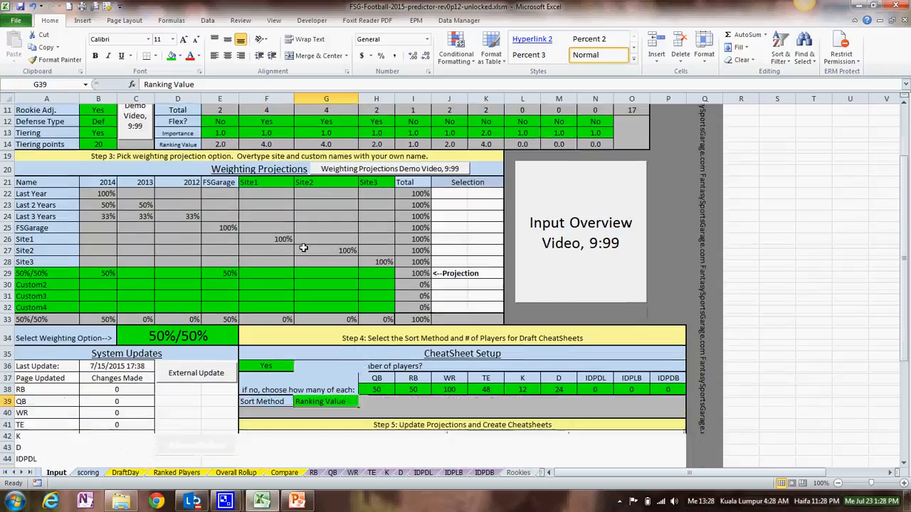
pyautogui.click(363, 319)
pyautogui.click(348, 331)
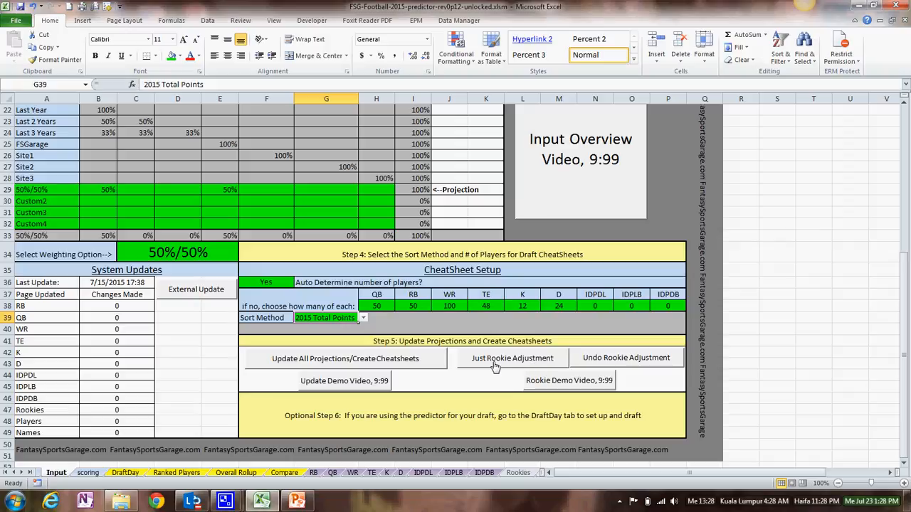
# Step: Reweight the 50%/50% row to 25% each for 2014, 2013, FSGarage and Site1
pyautogui.scroll(3, 271, 241)
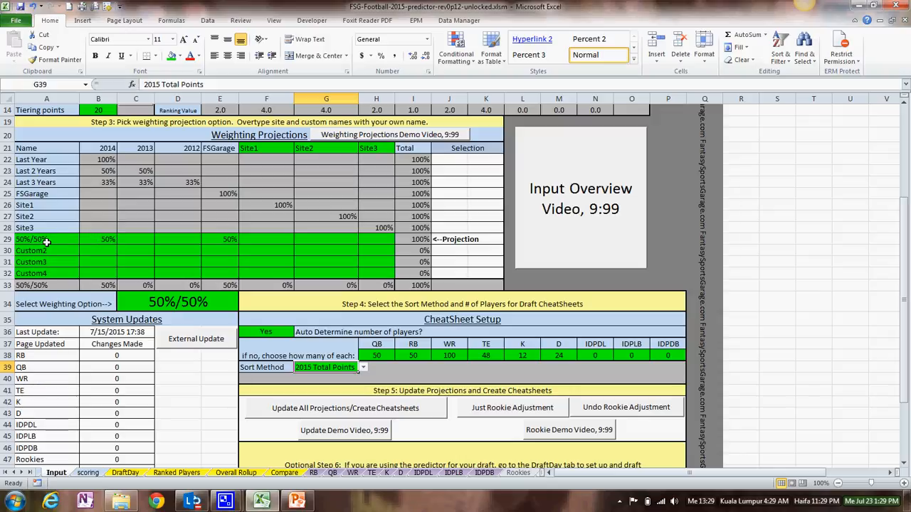
pyautogui.click(108, 240)
pyautogui.write('2')
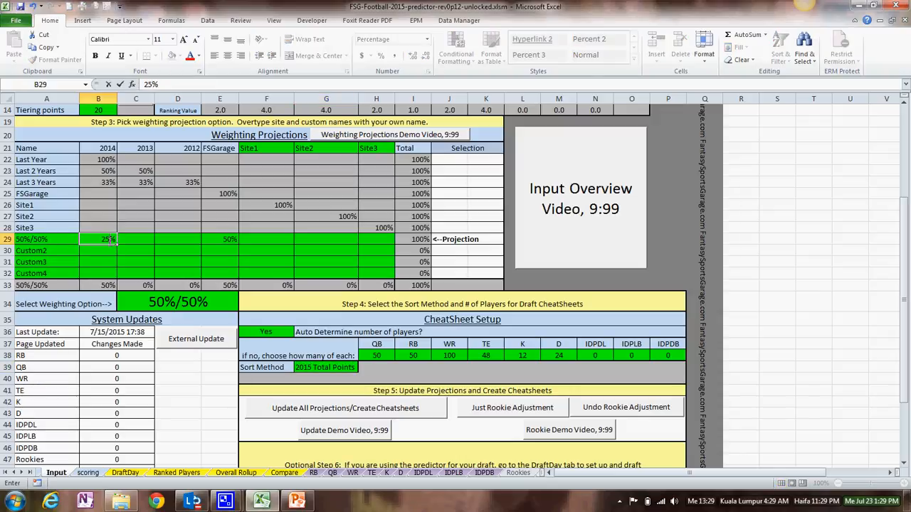
pyautogui.press('Tab')
pyautogui.write('25')
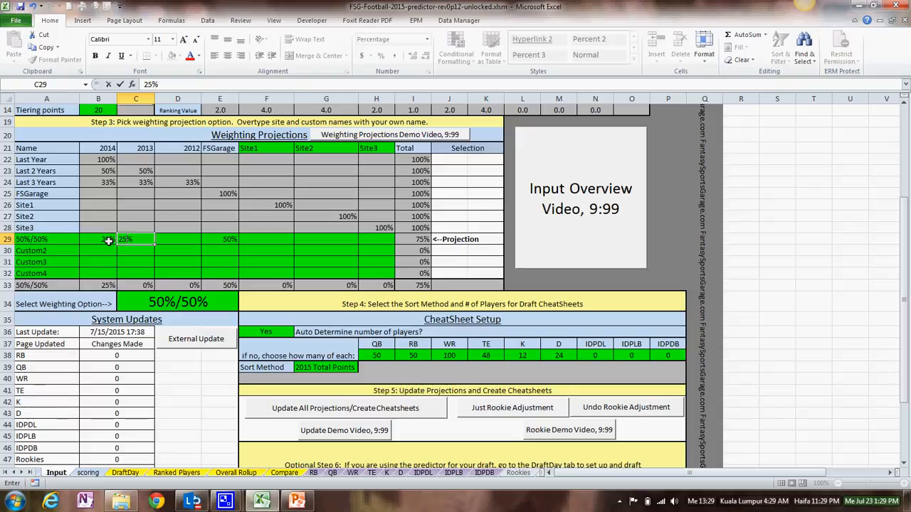
pyautogui.press('Tab')
pyautogui.press('Tab')
pyautogui.press('Tab')
pyautogui.press('Left')
pyautogui.write('25')
pyautogui.press('Tab')
pyautogui.write('25')
pyautogui.press('Return')
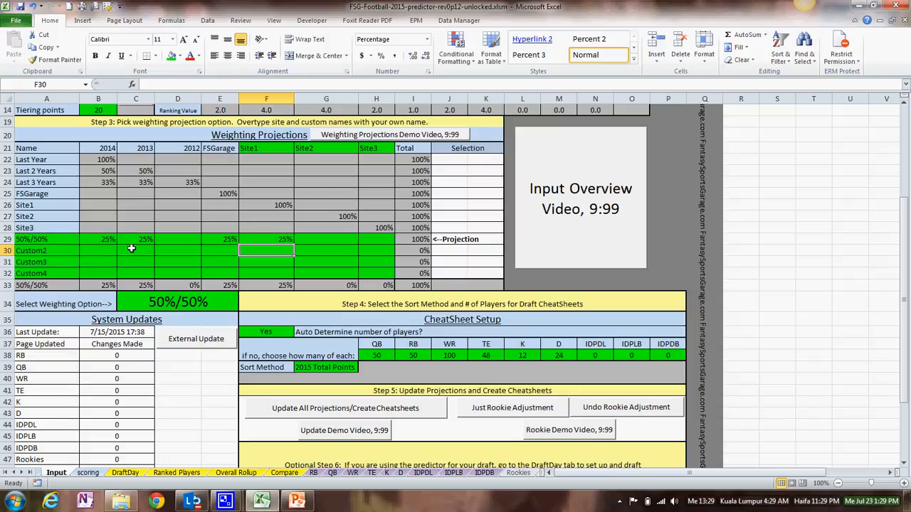
# Step: Reweight the 50%/50% row to 10% each for 2014 and 2013 and 40% each for FSGarage and Site1
pyautogui.click(103, 239)
pyautogui.write('10%')
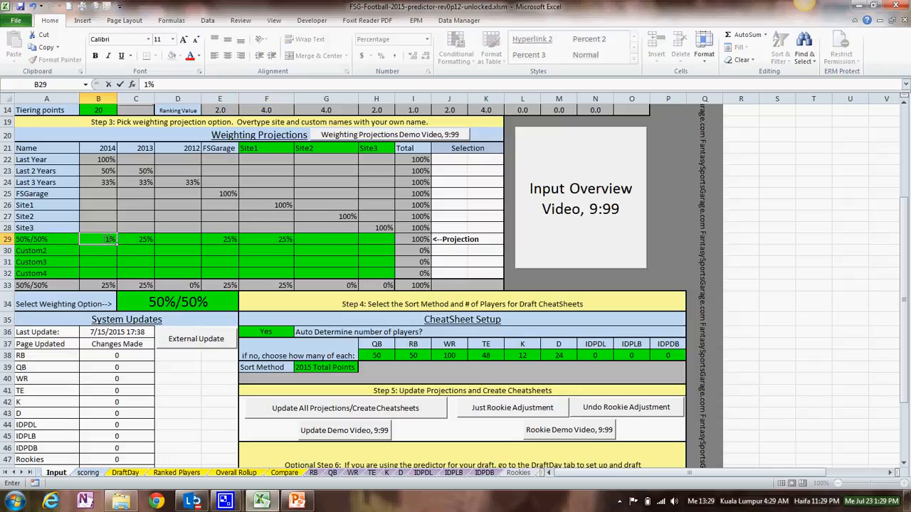
pyautogui.write('10')
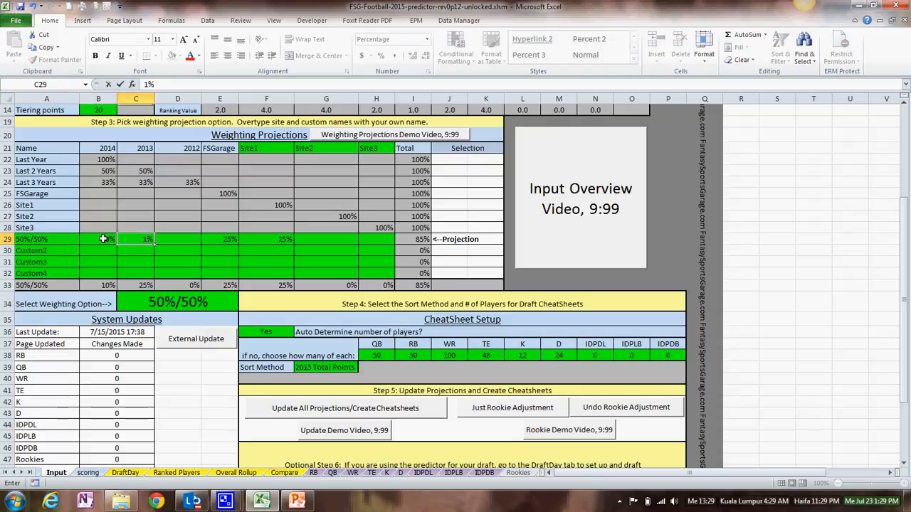
pyautogui.press('Tab')
pyautogui.press('Tab')
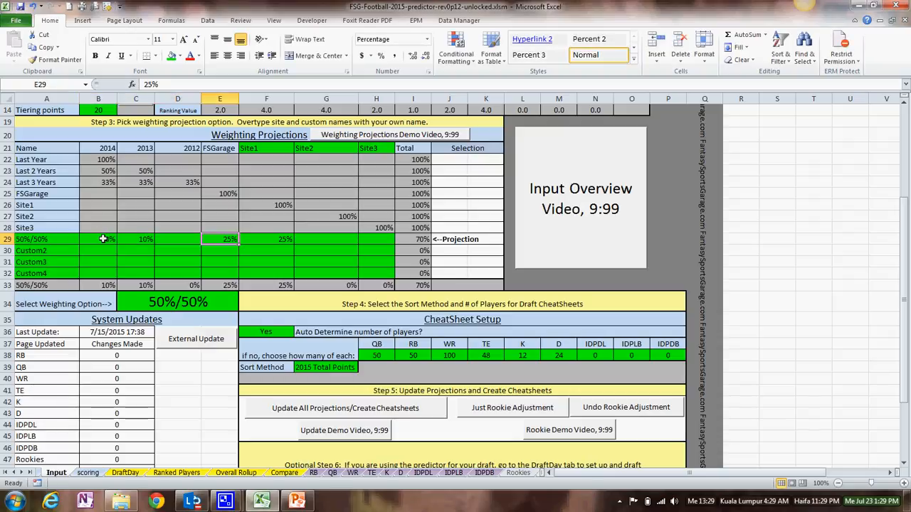
pyautogui.write('40')
pyautogui.press('Tab')
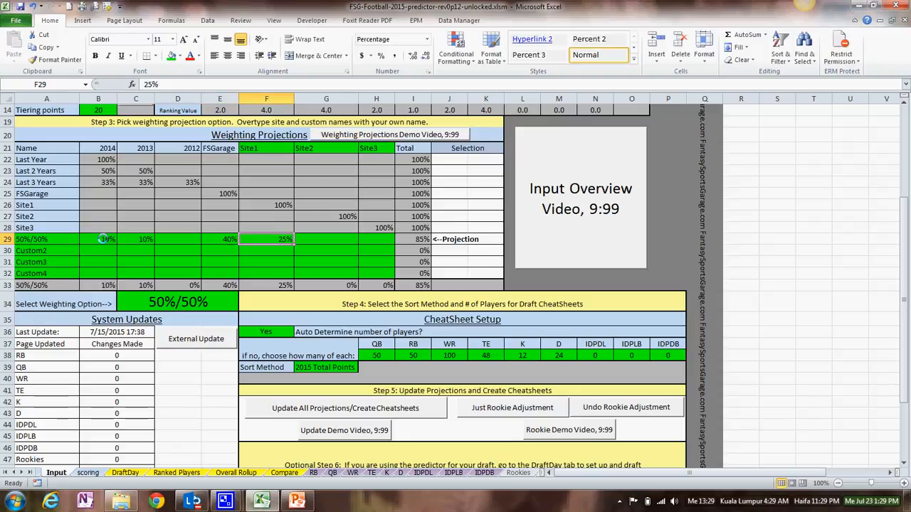
pyautogui.write('40')
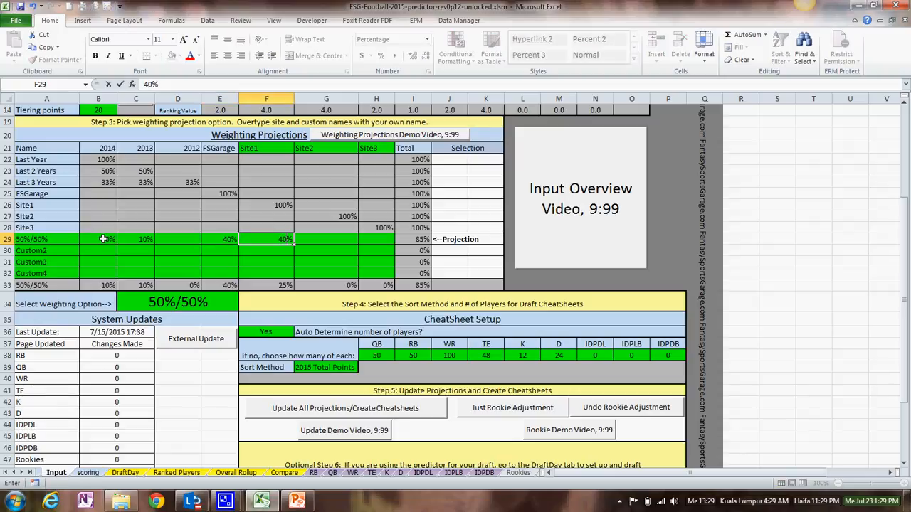
pyautogui.press('Tab')
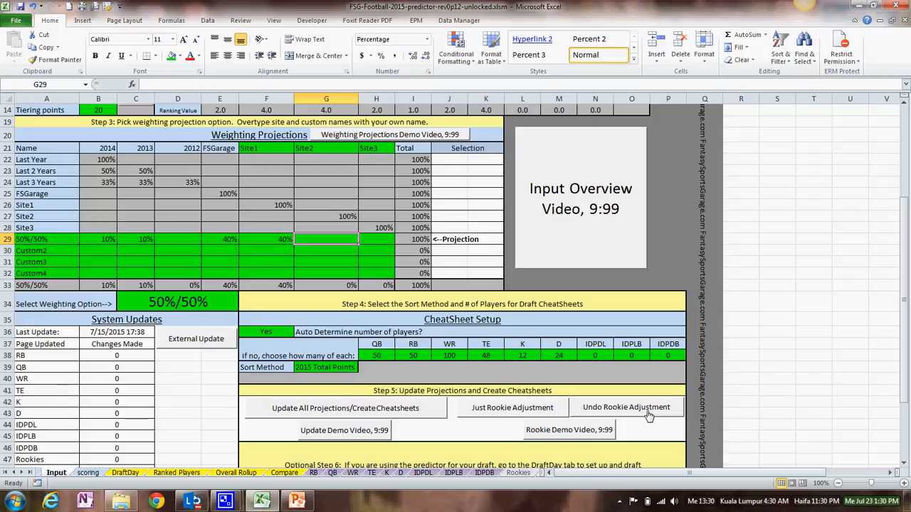
pyautogui.scroll(2, 370, 420)
pyautogui.scroll(1, 363, 415)
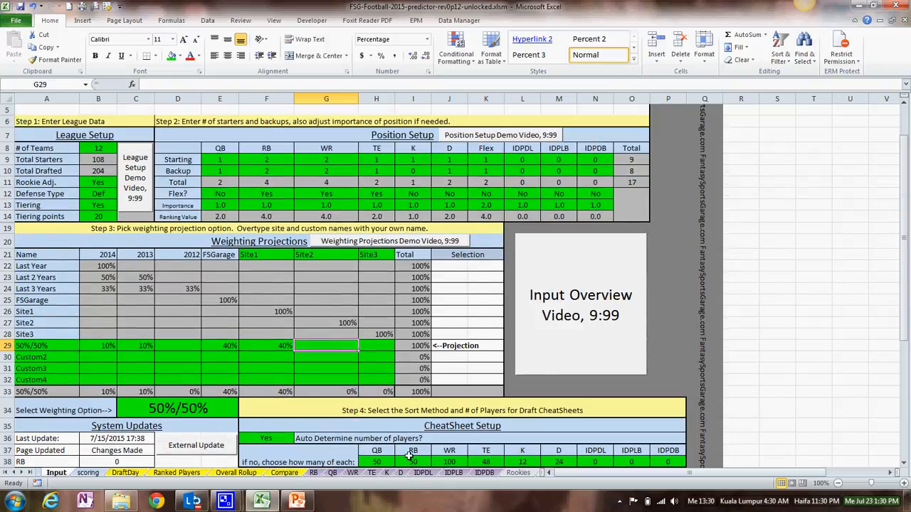
pyautogui.scroll(-3, 410, 456)
pyautogui.scroll(3, 401, 423)
pyautogui.scroll(-6, 295, 402)
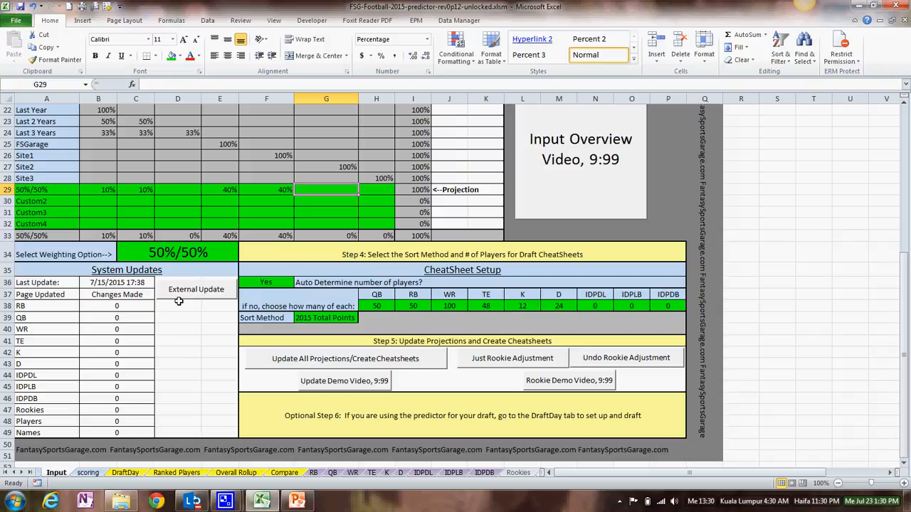
# Step: Review the RB sheet's columns from 2015 Predicted across to the FSG and Site projections, and return to the Input sheet
pyautogui.click(314, 473)
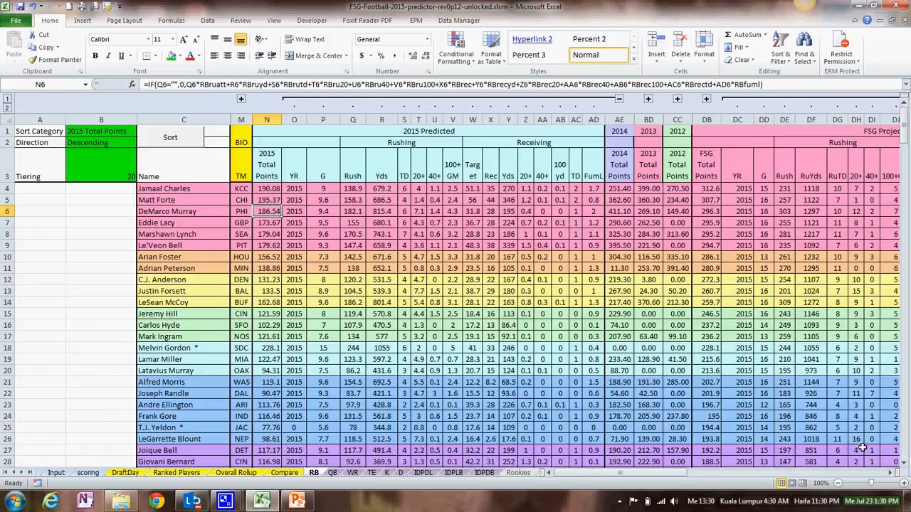
pyautogui.click(889, 473)
pyautogui.click(888, 474)
pyautogui.click(889, 474)
pyautogui.click(888, 473)
pyautogui.click(889, 473)
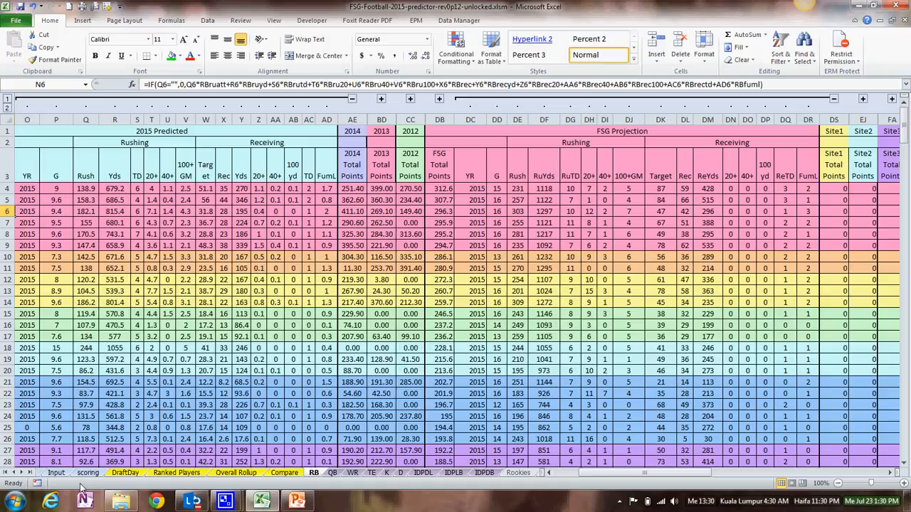
pyautogui.click(56, 474)
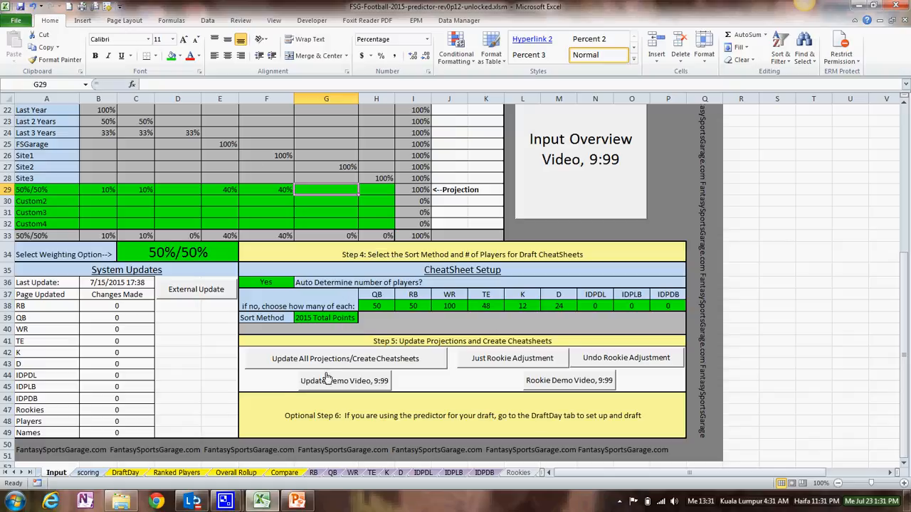
# Step: View the Draft Central setup on the DraftDay sheet and return to the beginning of the Input sheet
pyautogui.click(125, 473)
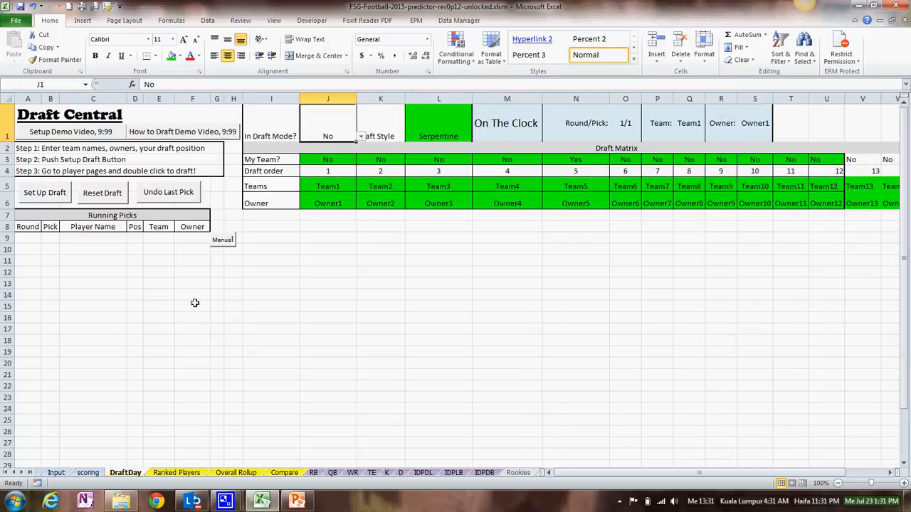
pyautogui.click(57, 473)
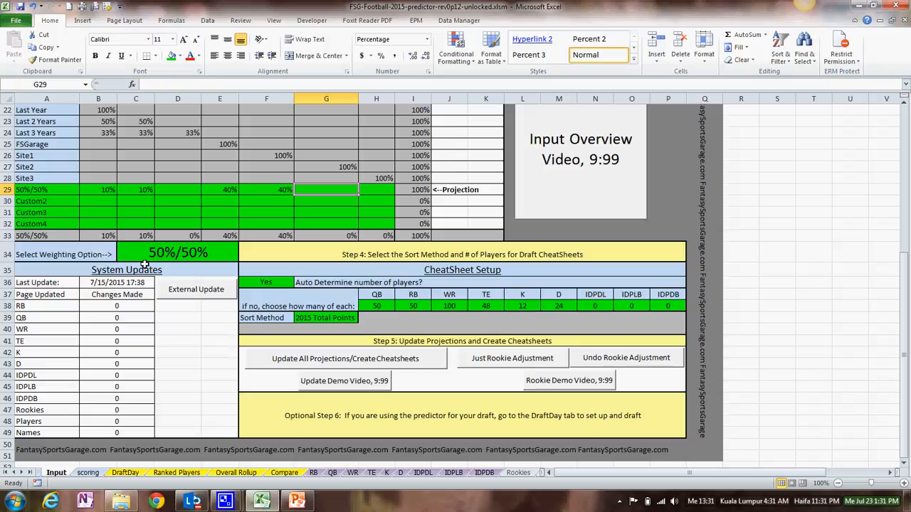
pyautogui.scroll(5, 201, 311)
pyautogui.scroll(2, 201, 311)
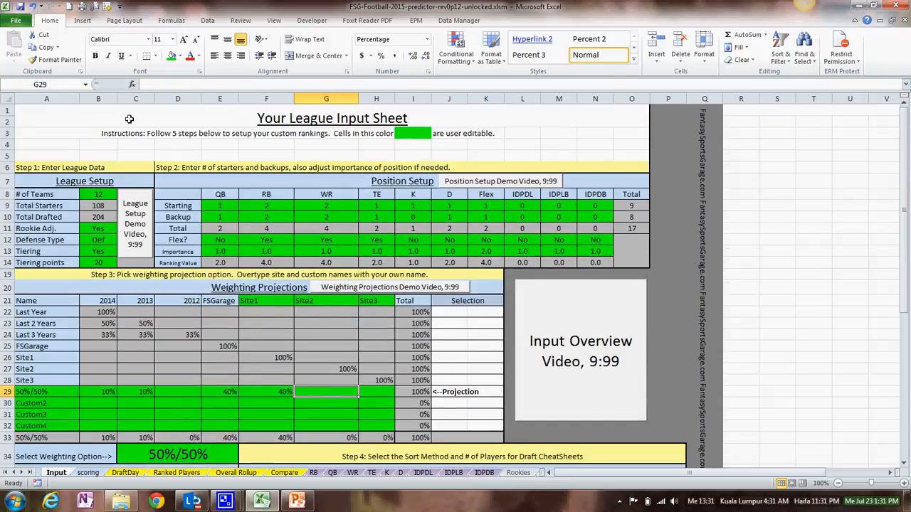